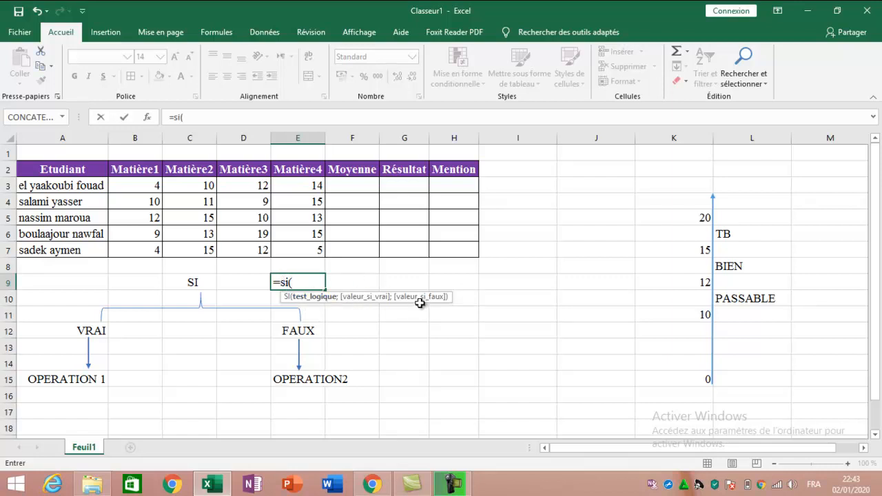
- Remove the unfinished =si( formula from cell E9
key("BackSpace")
key("BackSpace")
key("BackSpace")
key("BackSpace")
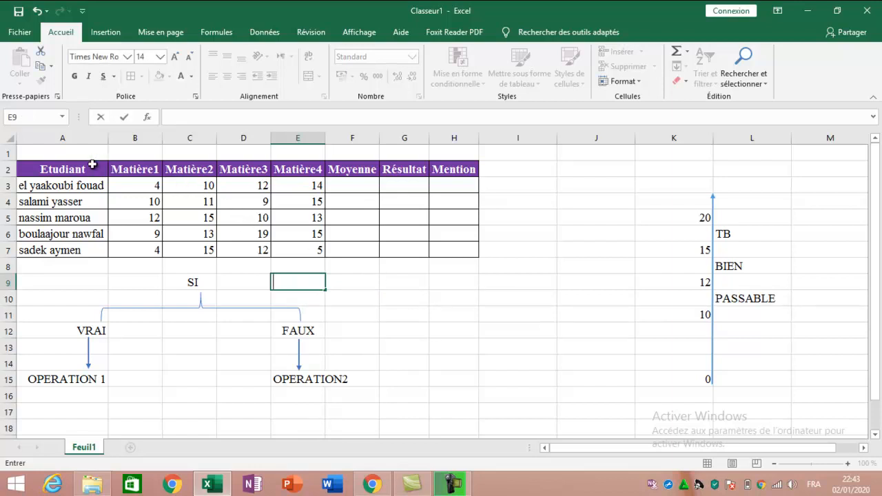
- Calculate the students' averages in the Moyenne column by entering =MOYENNE(B3:E3) in F3 and filling it down to F7
left_click(362, 183)
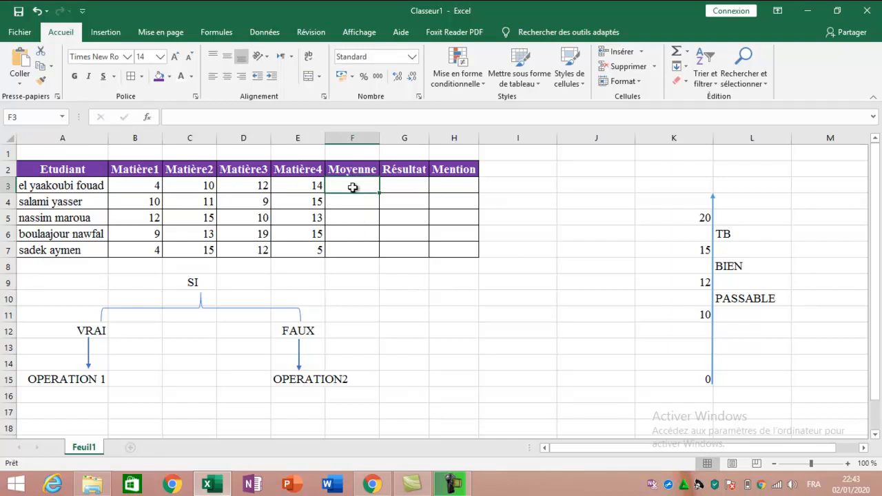
type("=")
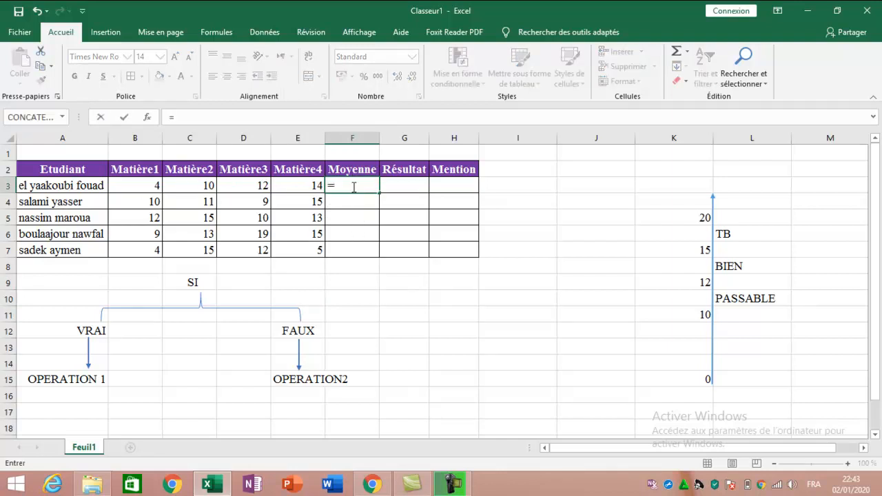
type("moyenne")
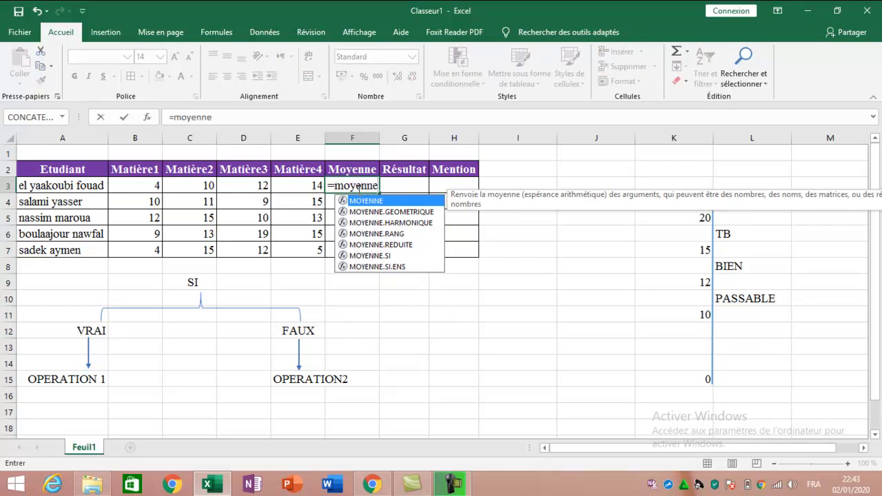
type("(")
left_click_drag(157, 185, 315, 187)
type(")")
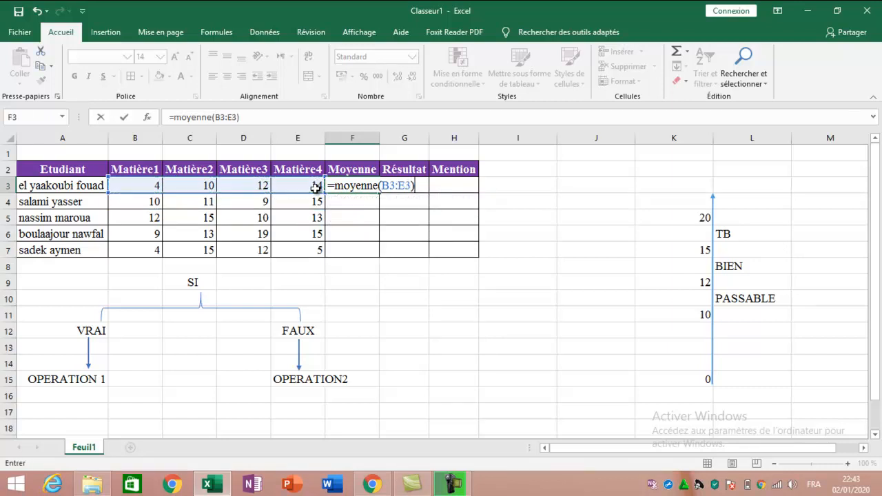
key("Return")
left_click(372, 187)
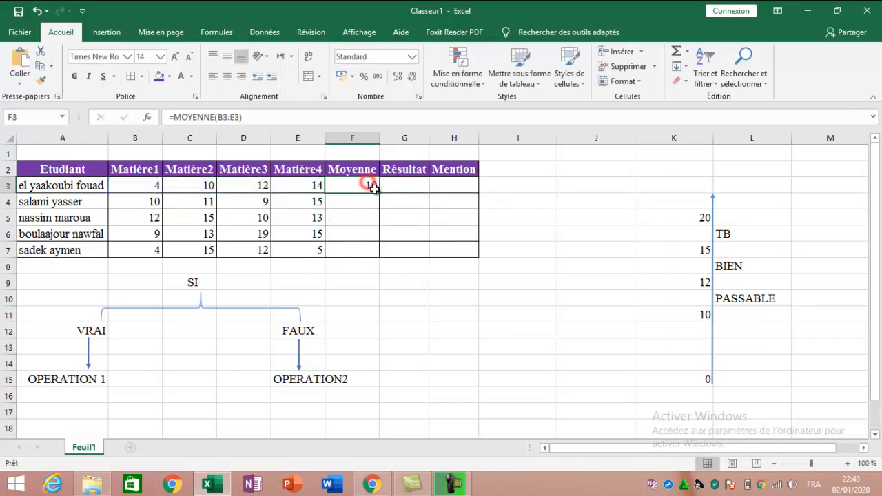
left_click_drag(372, 187, 378, 252)
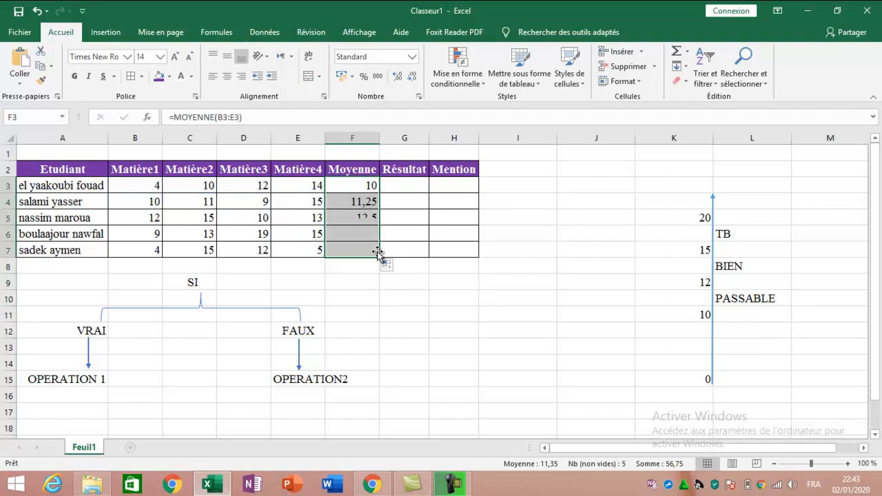
- Widen the Résultat column slightly and write the condition moyenne>=10 in cell H10
left_click(414, 188)
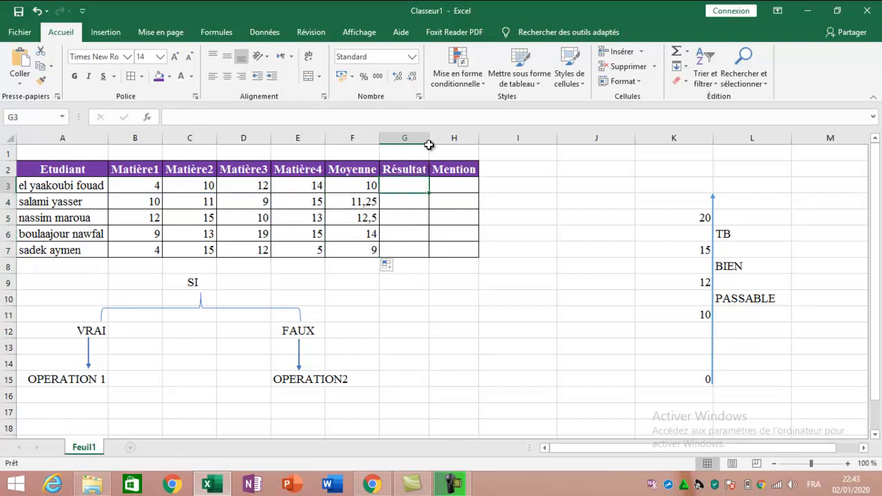
left_click_drag(429, 144, 434, 143)
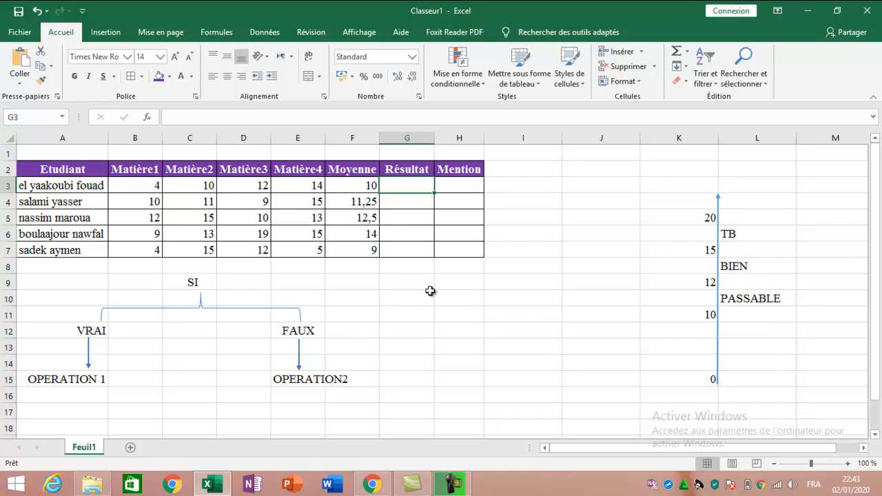
left_click(451, 300)
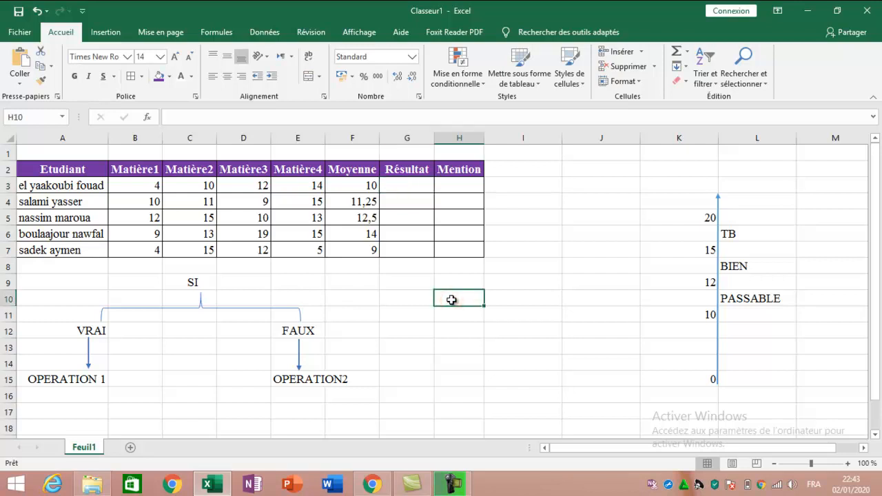
type("moyenne")
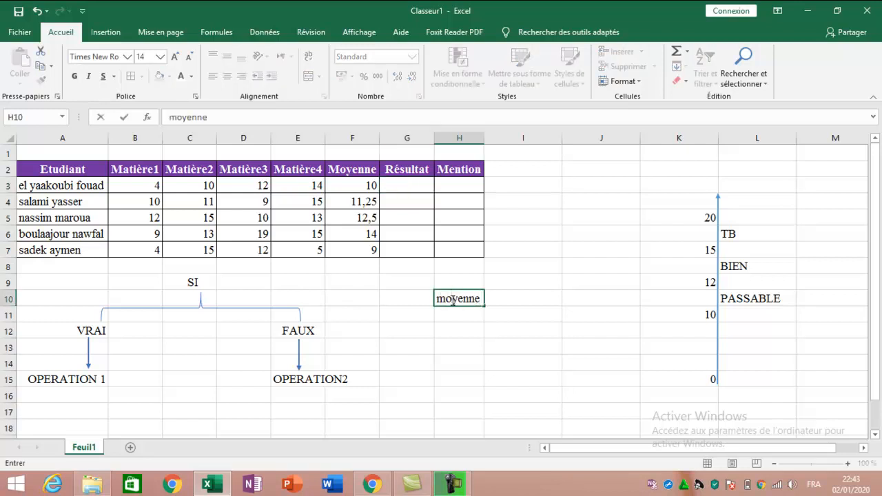
type(">=10")
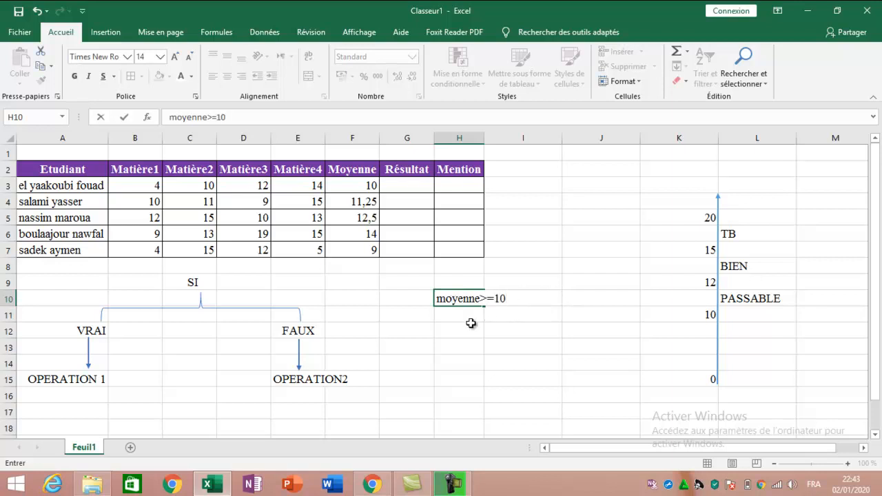
left_click(471, 328)
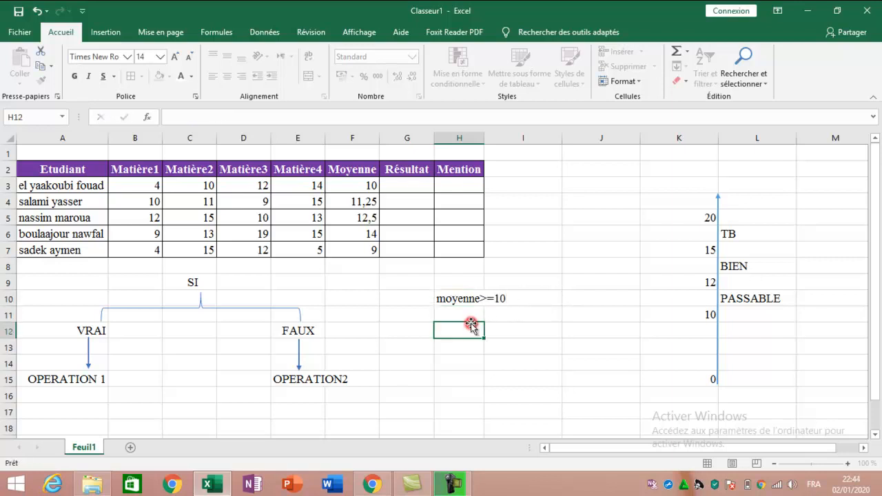
- Note the two possible outcomes beside the condition, with admis in I9 and refusé in I11
left_click(534, 283)
type("ad")
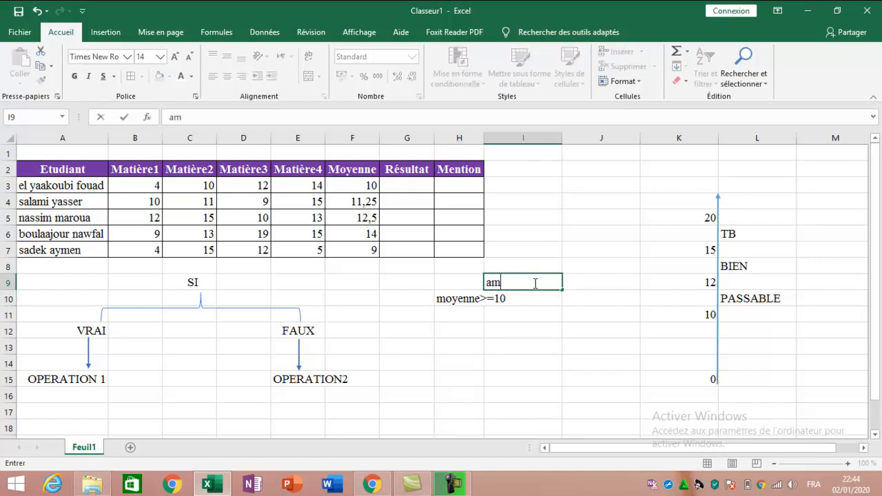
type("mis")
key("Return")
key("Return")
type("re")
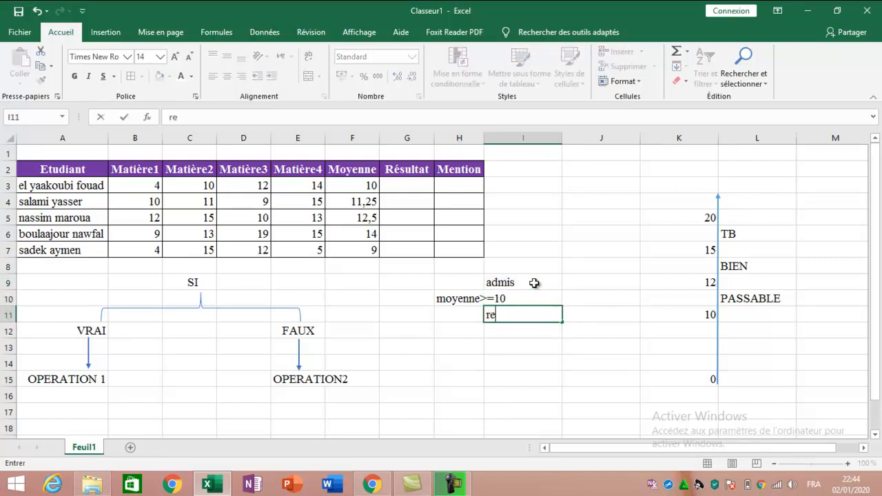
type("fusé")
left_click(534, 283)
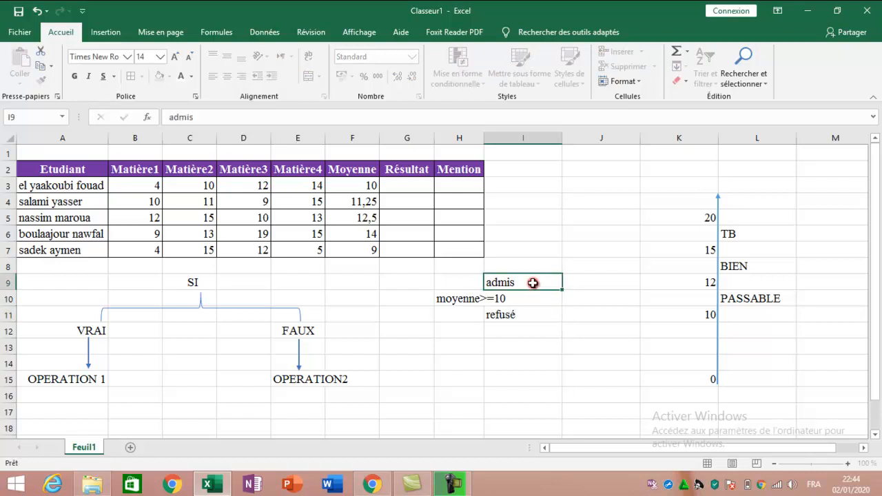
left_click(467, 302)
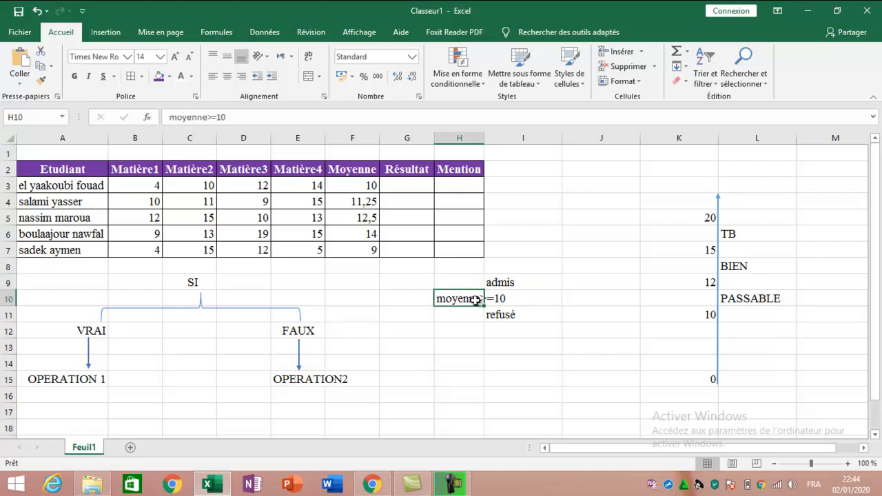
mouse_move(483, 301)
left_mouse_down()
mouse_move(470, 289)
mouse_move(469, 303)
left_mouse_up()
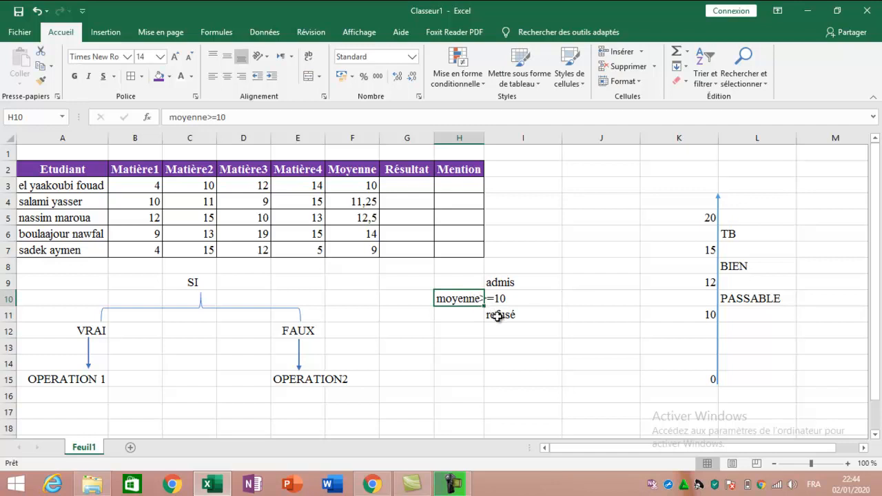
- Fill in the Résultat column manually, with admis in G3 to G6 and refusé in G7
left_click(396, 190)
type("ad")
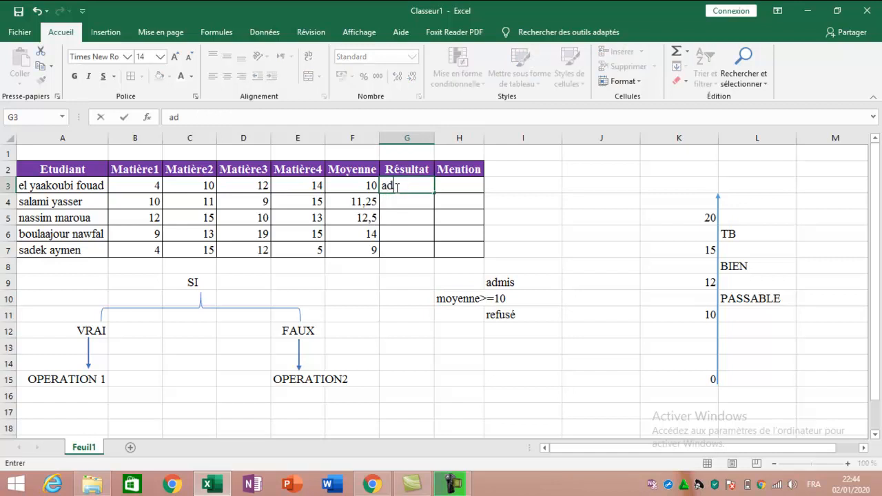
type("mis")
key("Return")
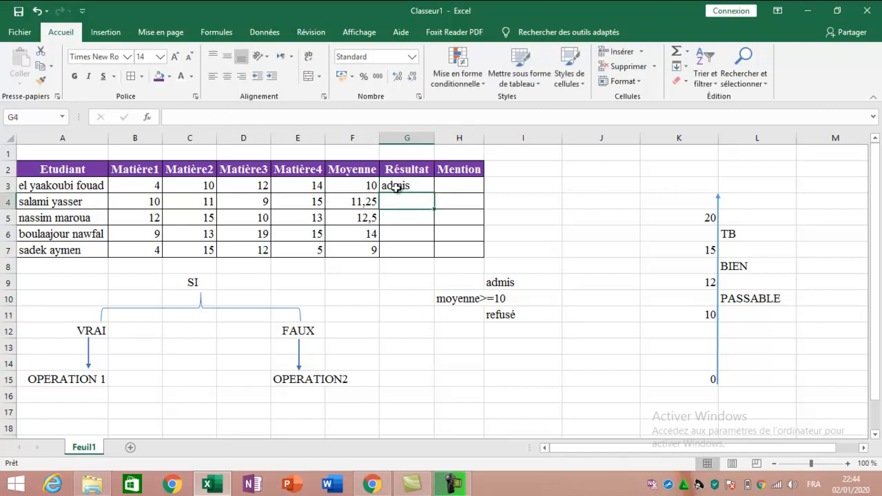
type("admis")
key("Return")
type("admis")
key("Return")
type("admis")
key("Return")
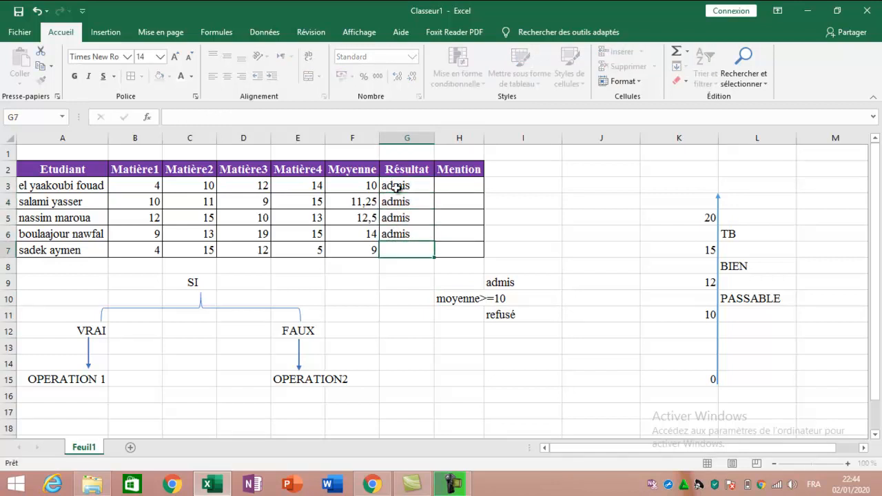
type("refus")
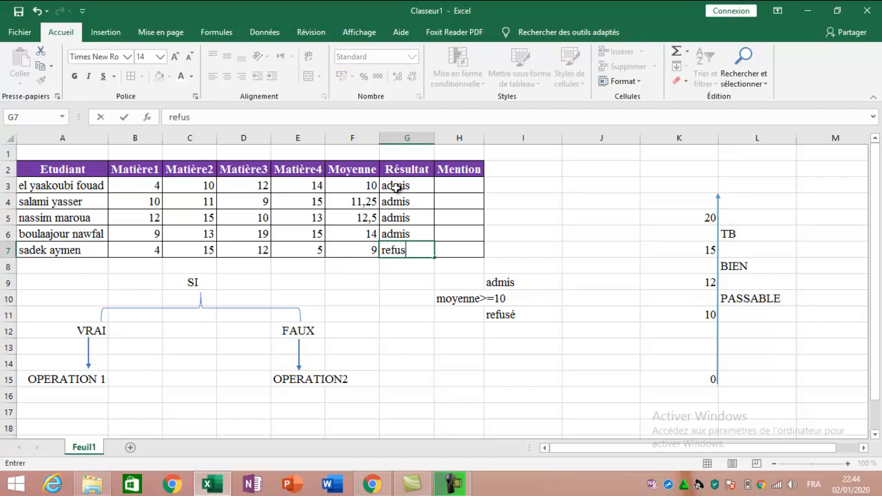
type("é")
key("Return")
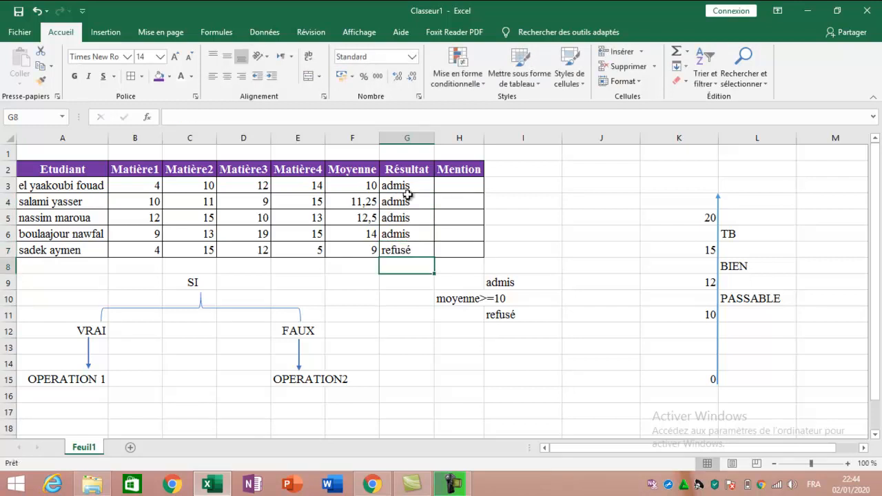
- Clear the manually entered results from G3:G7
left_click_drag(409, 187, 406, 252)
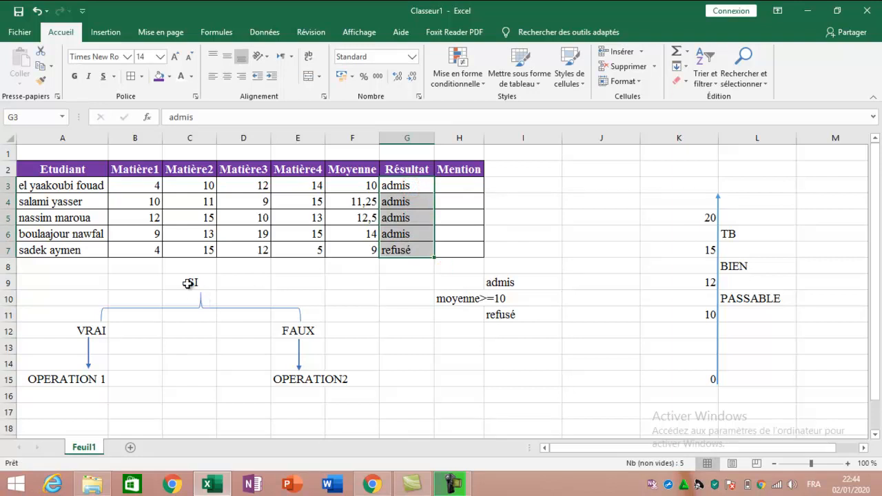
key("Delete")
- Determine the results in the Résultat column by entering =SI(F3>=10;"admis";"refusé") in G3 and filling it down to G7
left_click(419, 184)
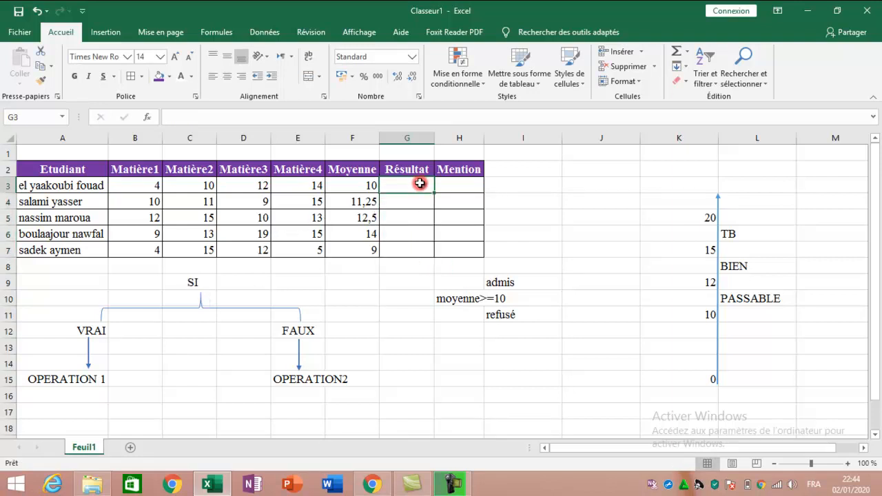
type("=si(")
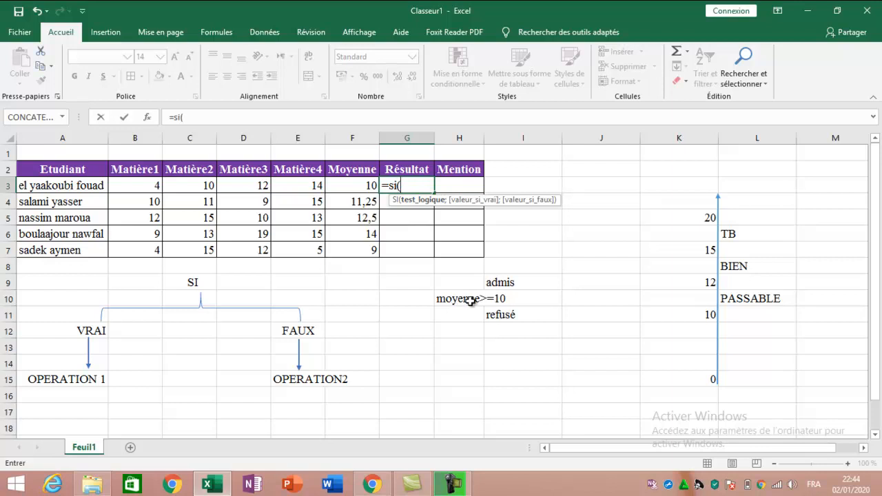
left_click(363, 184)
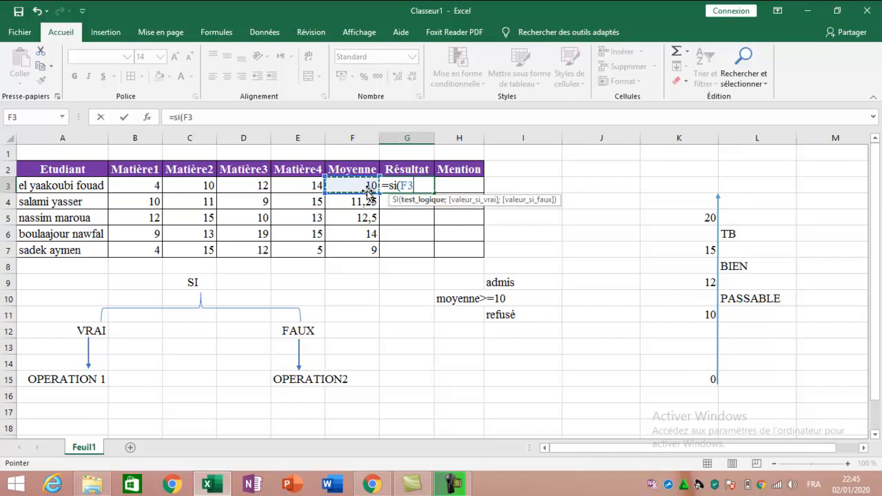
type(">=10")
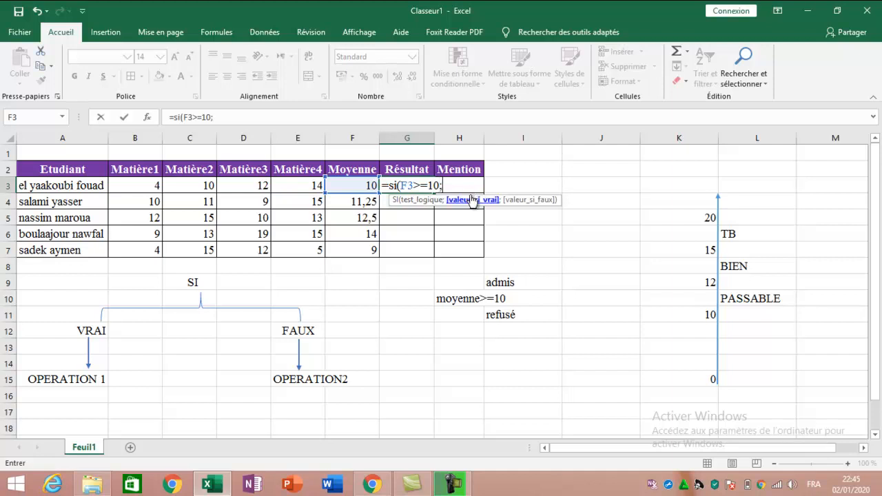
type(";")
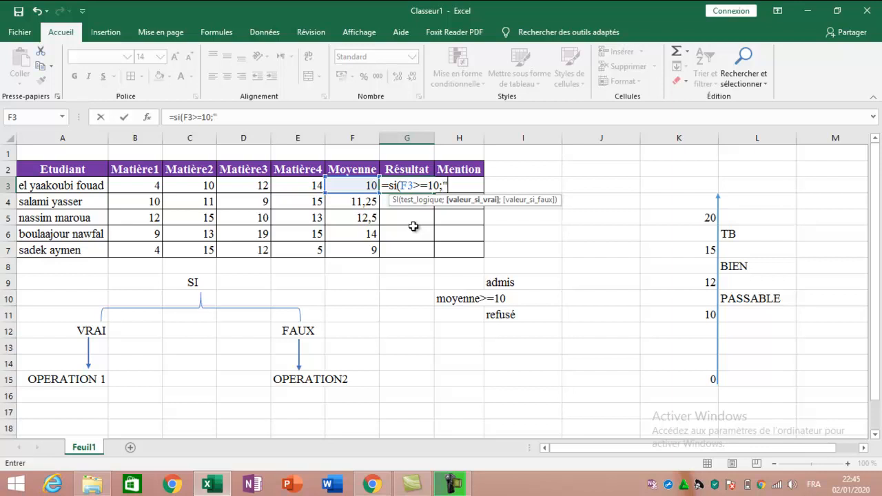
type("\"admis")
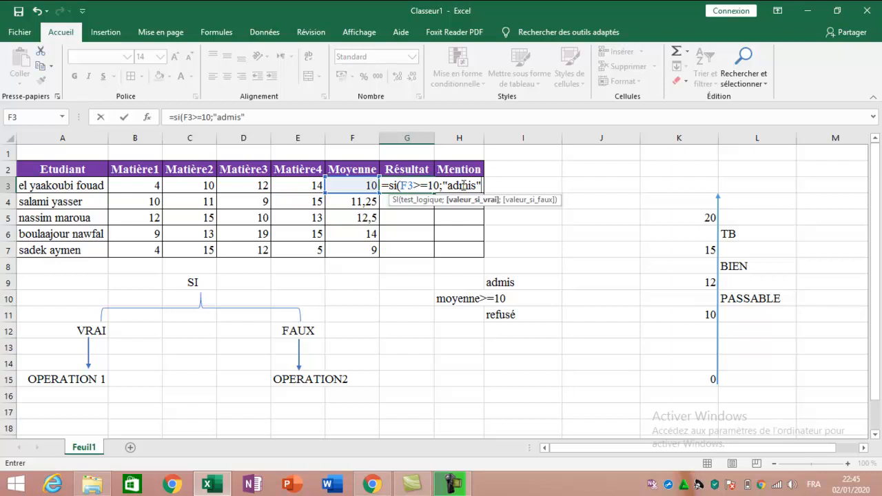
type(";")
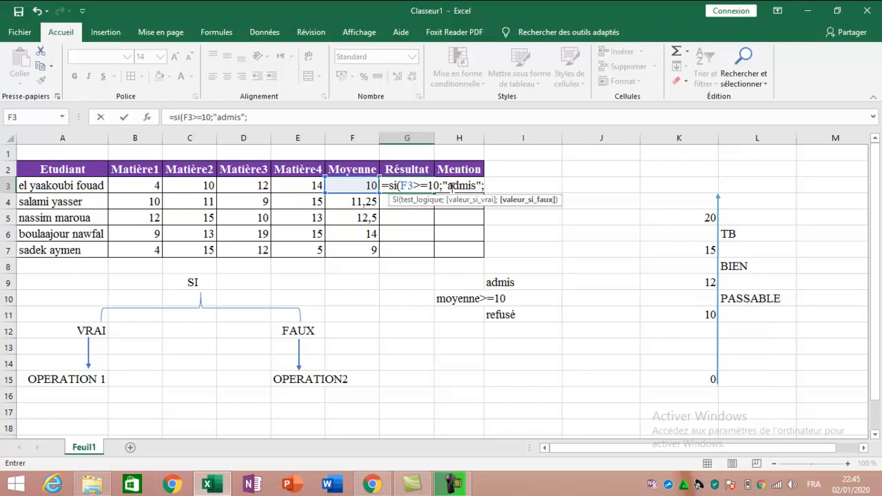
type("\"refusé")
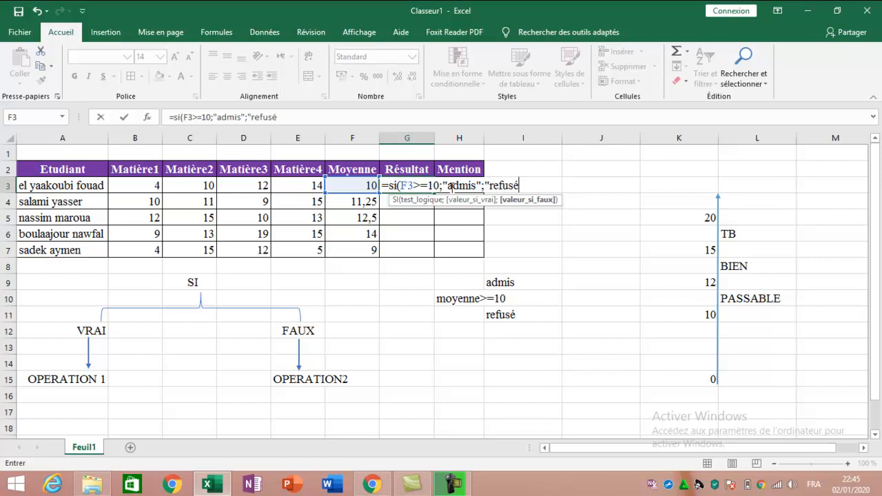
type("\")")
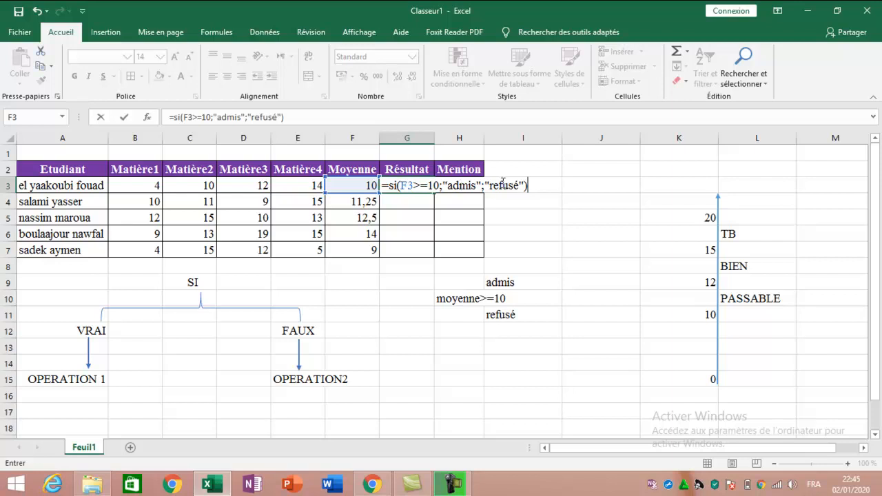
key("Return")
left_click(431, 185)
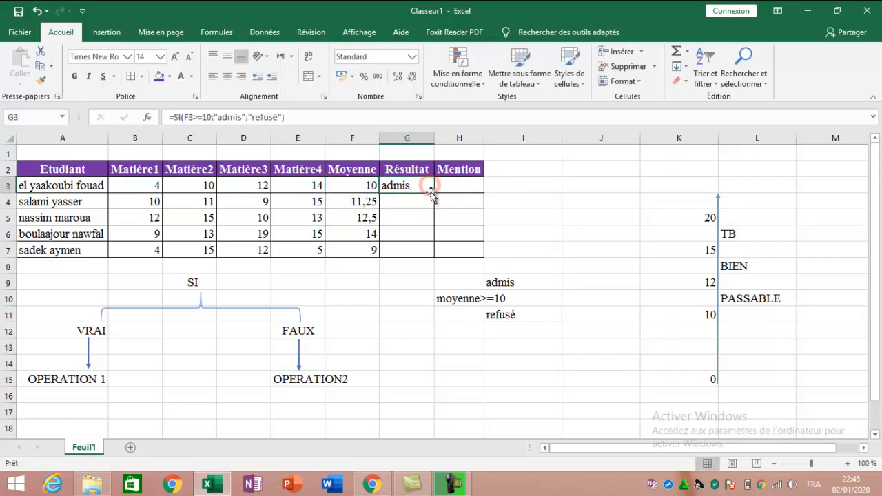
left_click_drag(436, 193, 425, 255)
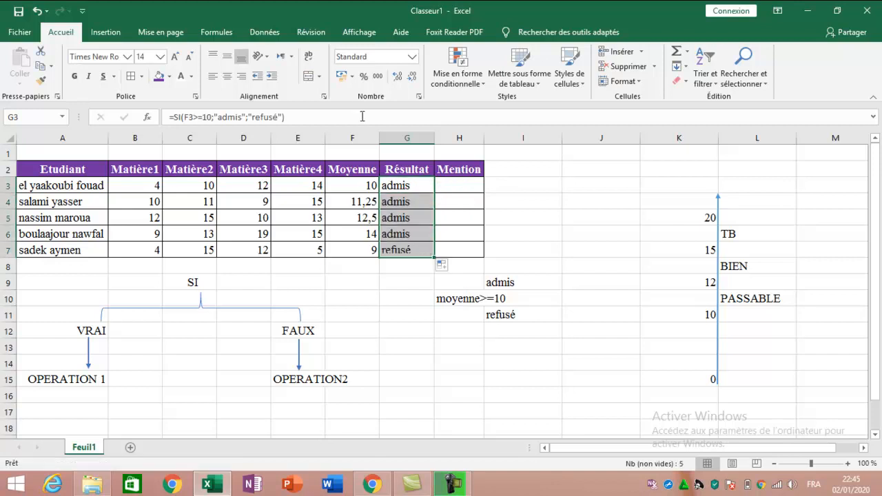
- Right-align the Résultat values in G3:G7 and set the first student's Matière3 grade in D3 to 2
left_click(241, 75)
left_click(236, 191)
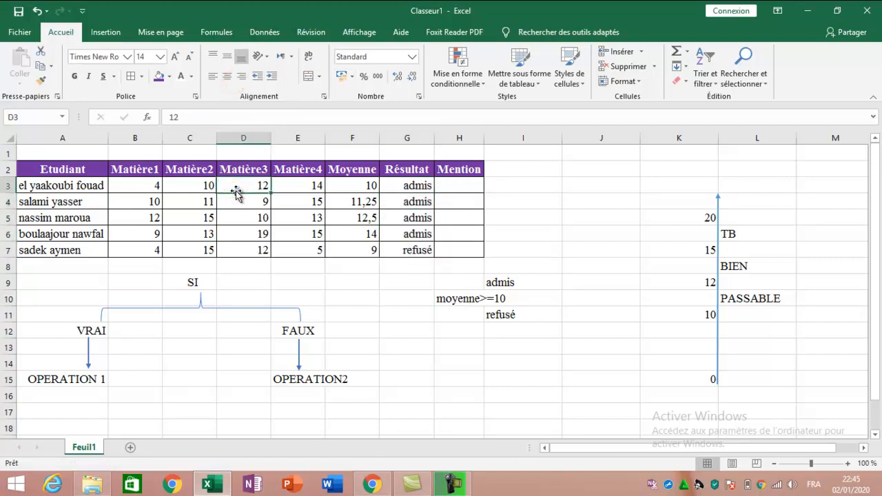
type("2")
key("Tab")
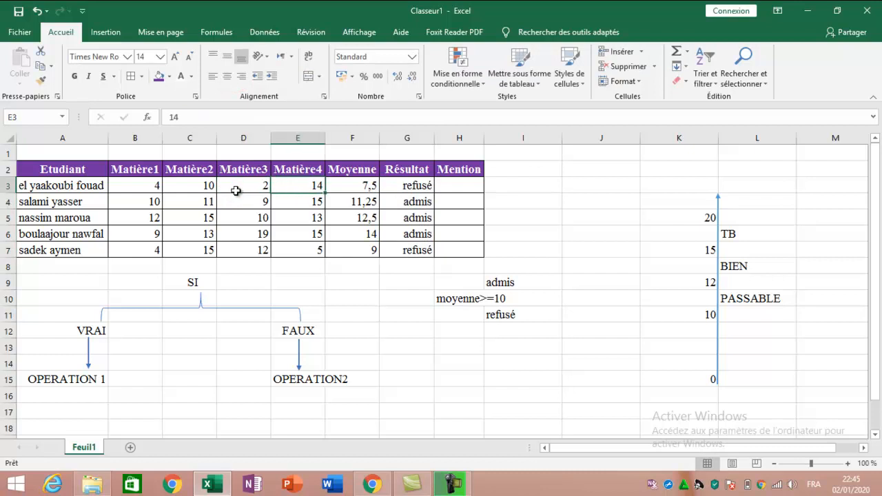
left_click(356, 194)
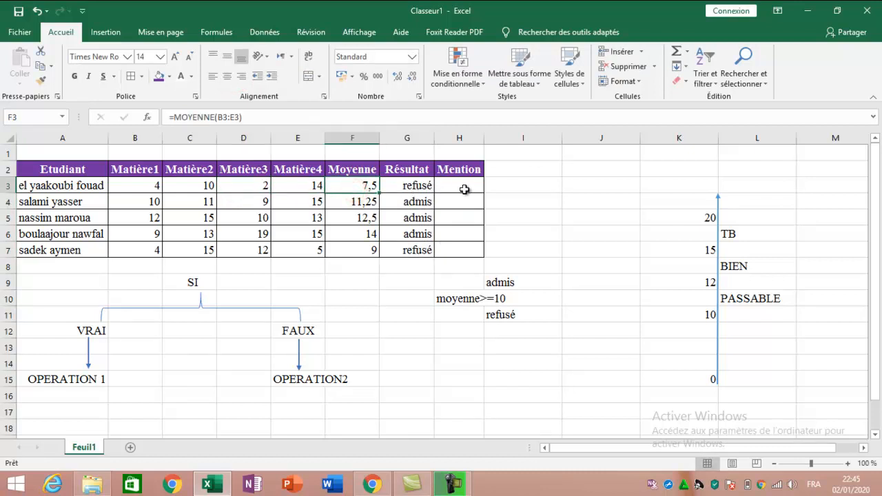
- Widen the Mention column slightly and check the thresholds in K7 and K11 of the grading scale
left_click_drag(484, 142, 497, 142)
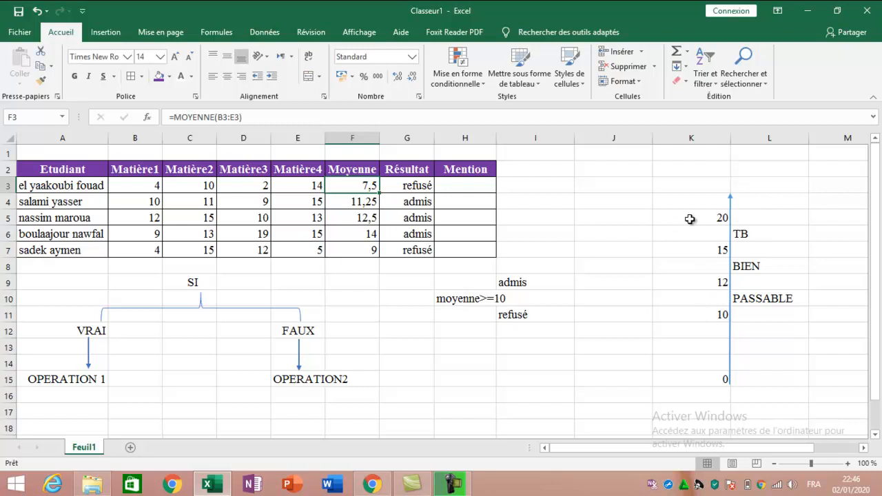
left_click(686, 250)
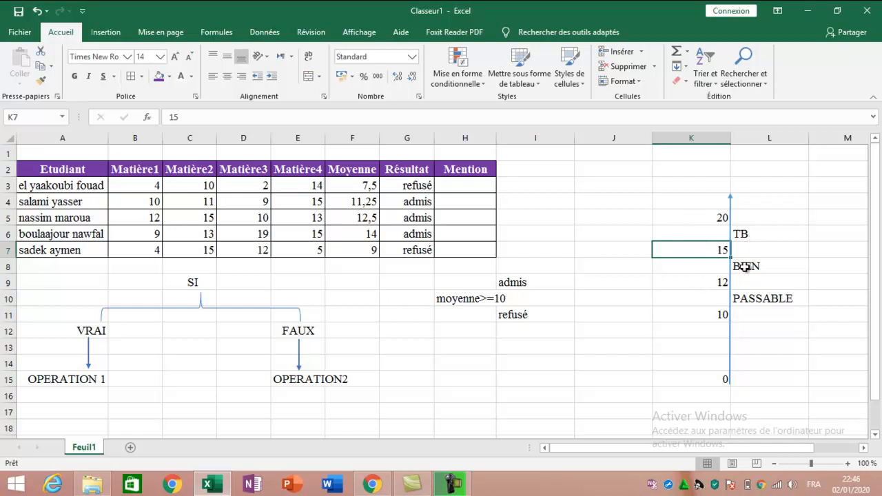
left_click(716, 314)
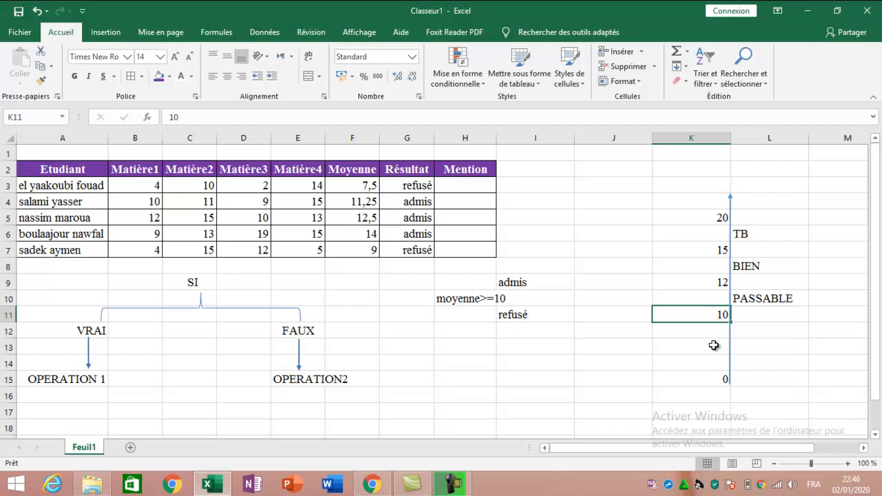
- Label the range between 0 and 10 on the grading scale by entering faire plus d'effort in L13
left_click(753, 344)
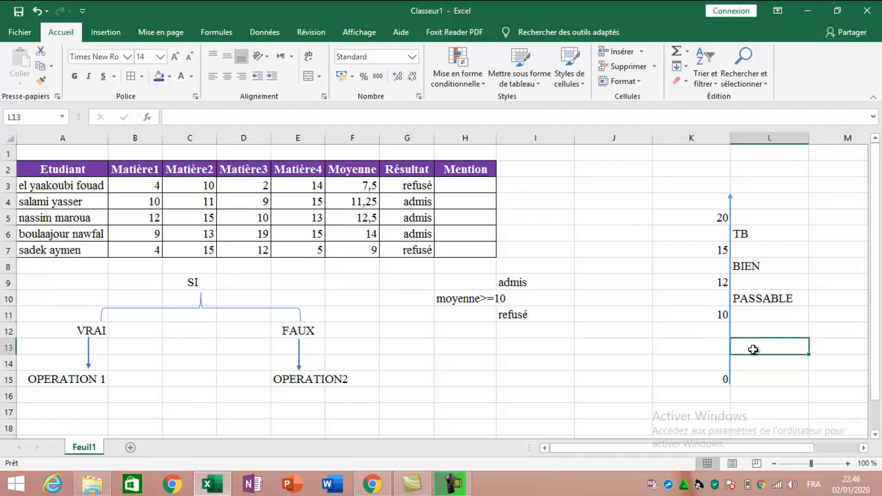
type("fai")
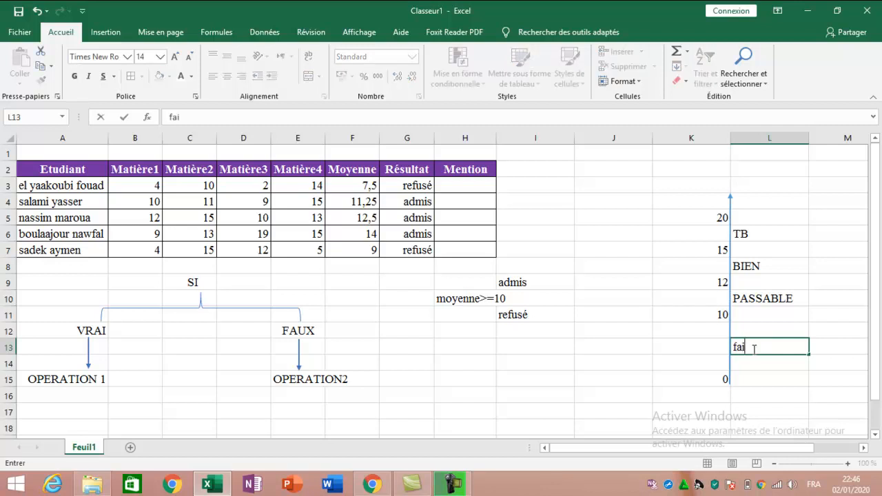
type("t plus d'éff")
key("BackSpace")
key("BackSpace")
key("BackSpace")
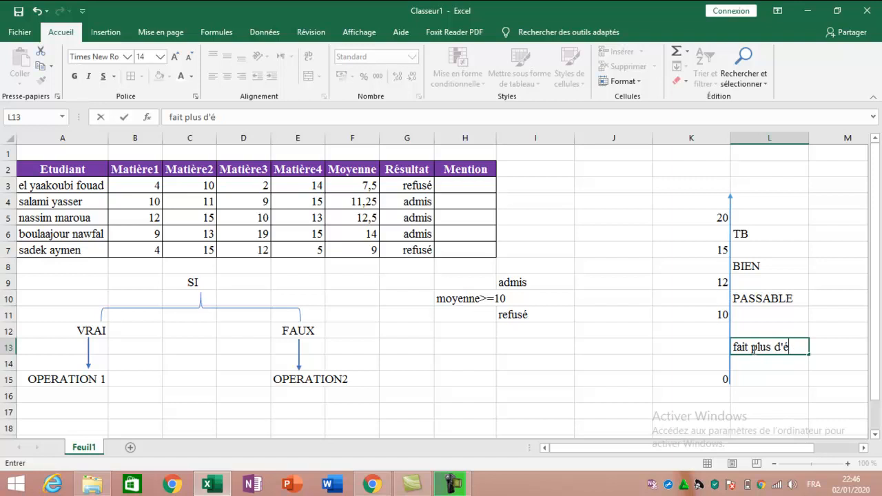
type("effore")
key("BackSpace")
type("t")
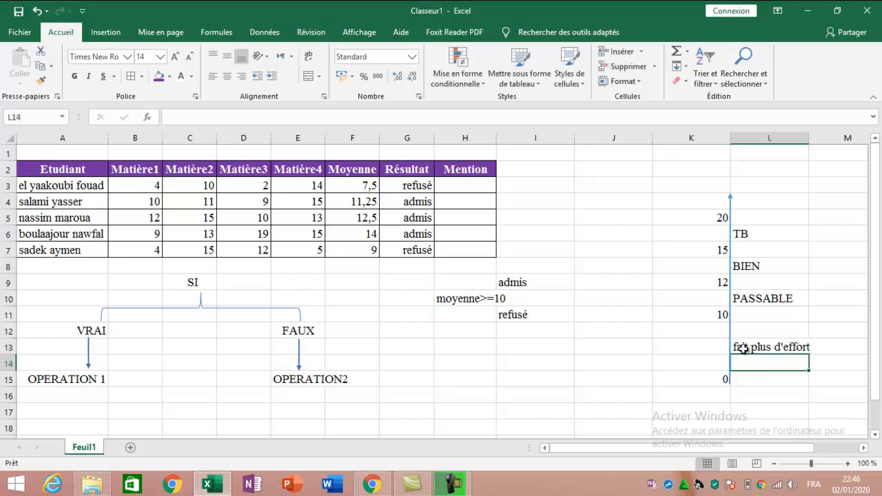
left_click(747, 347)
key("BackSpace")
type("re")
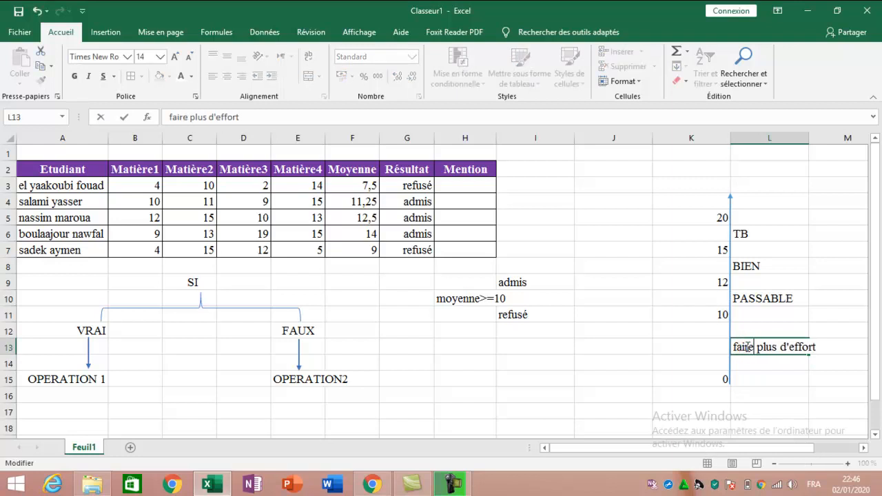
key("Return")
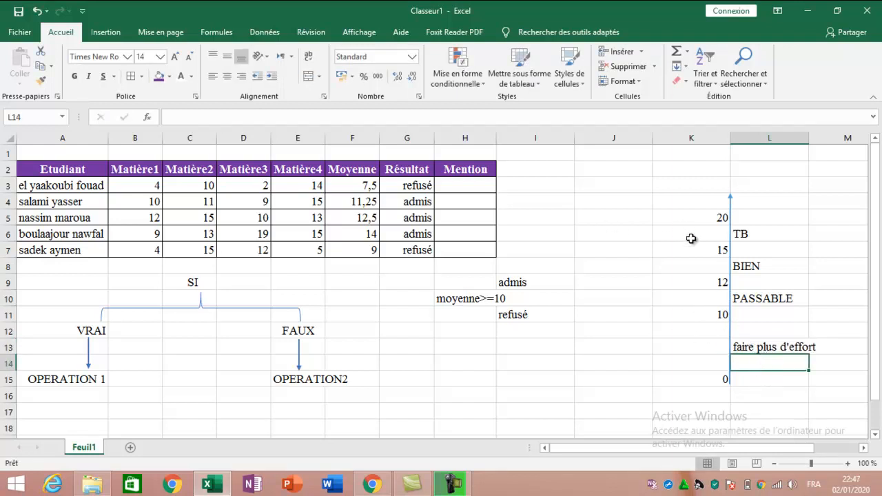
left_click(705, 220)
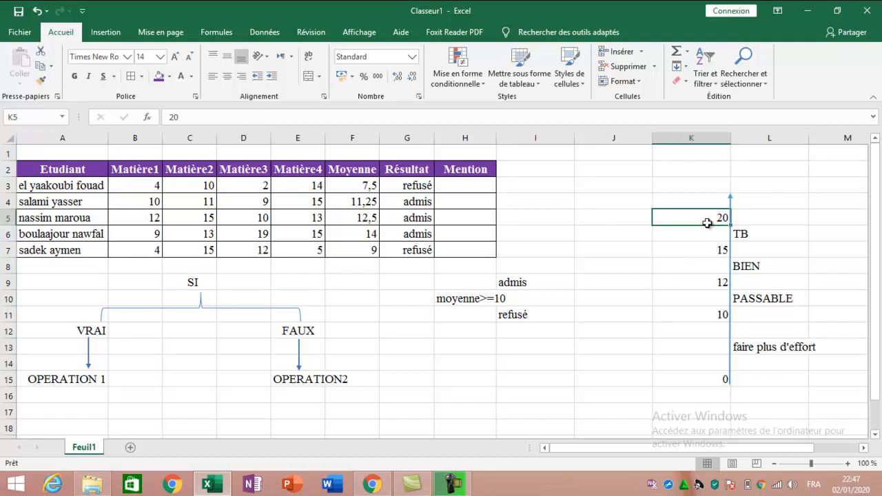
left_click(469, 188)
type("=")
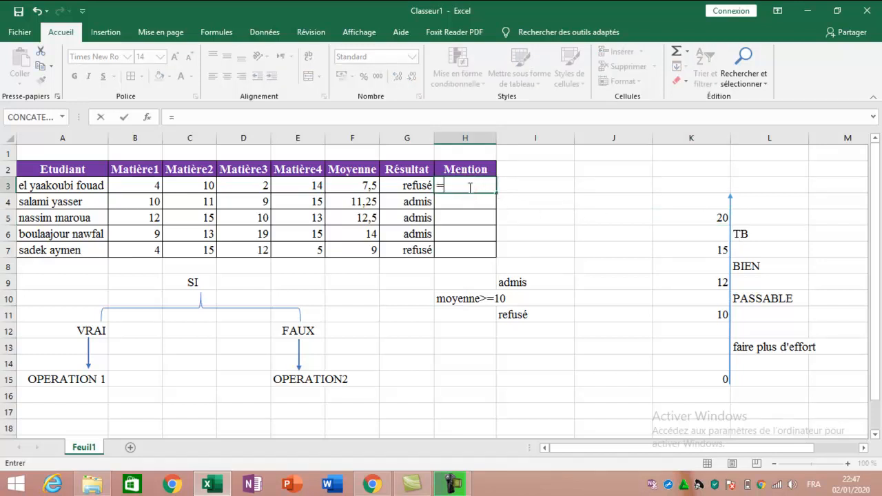
key("Escape")
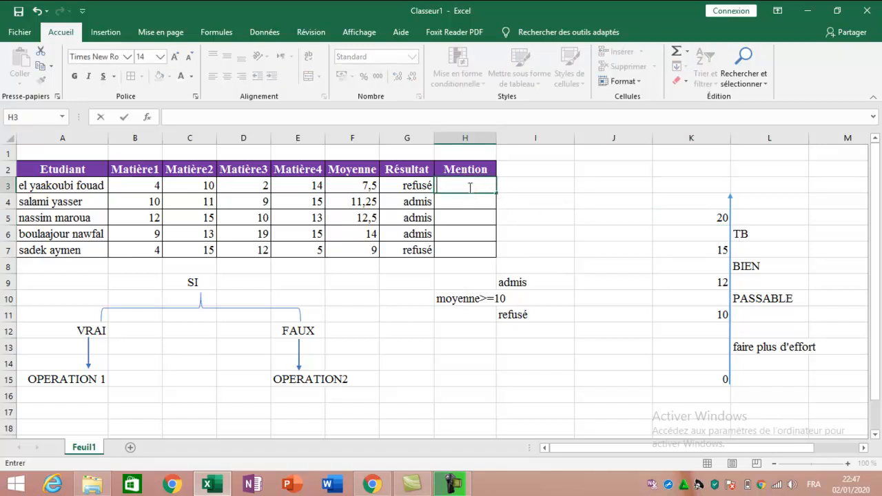
- Mark the 15, 12 and 10 thresholds of the scale by entering si beside them in J7, J9 and J11
left_click(601, 253)
type("si")
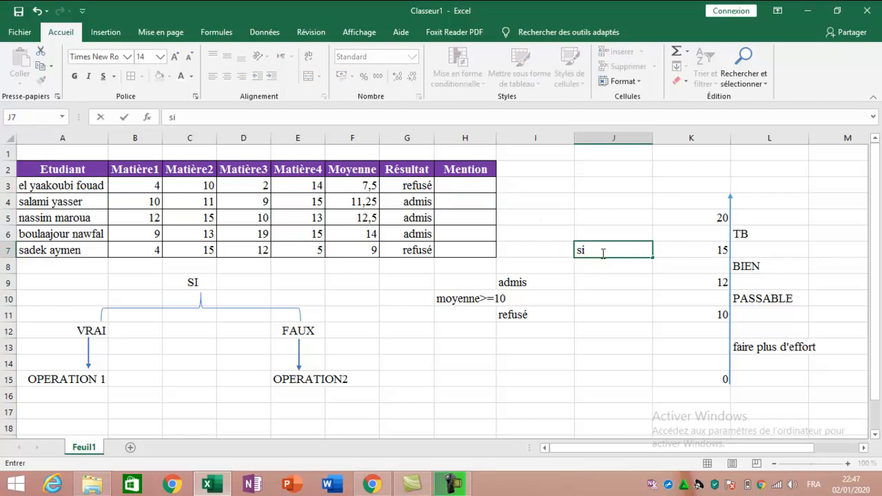
key("Return")
key("Return")
type("si")
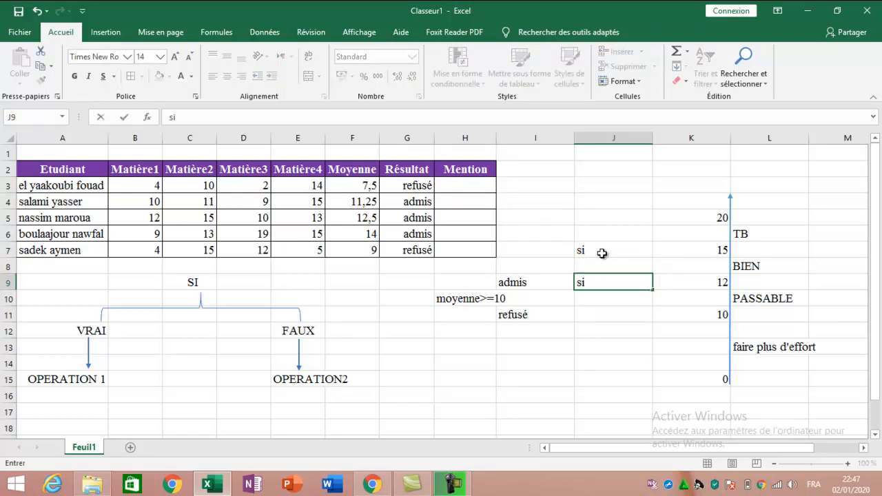
key("Return")
key("Return")
type("si")
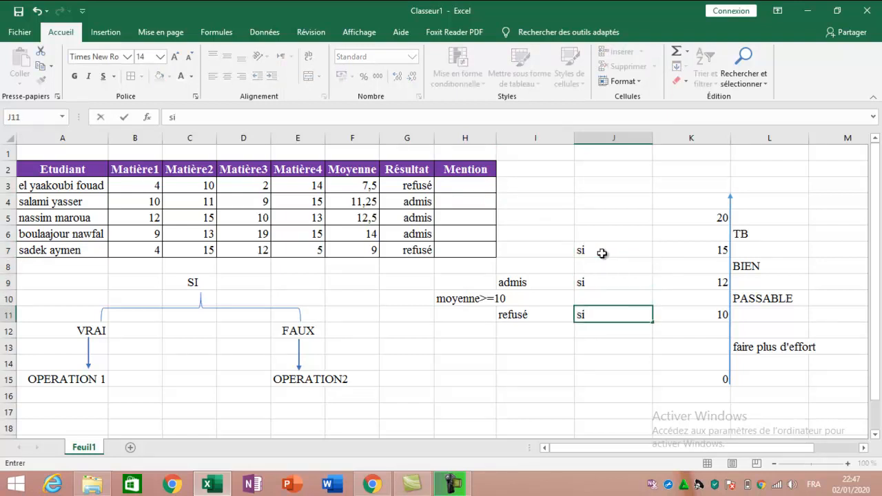
key("Return")
- Begin the Mention formula in H3 with the first condition, =si(F3>=15;"TB";
left_click(484, 186)
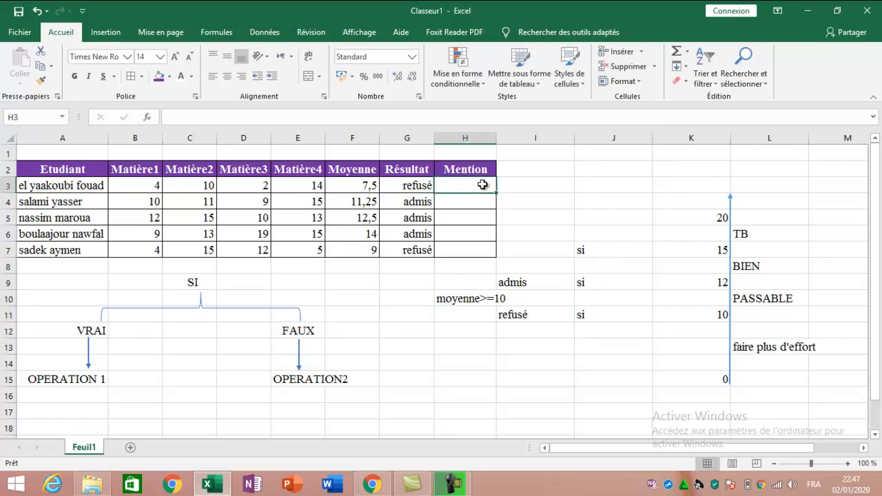
type("=")
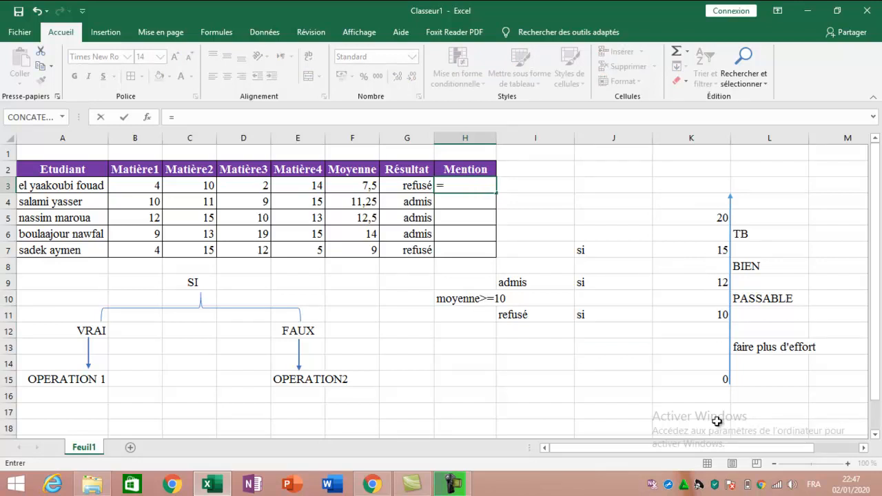
type("si(")
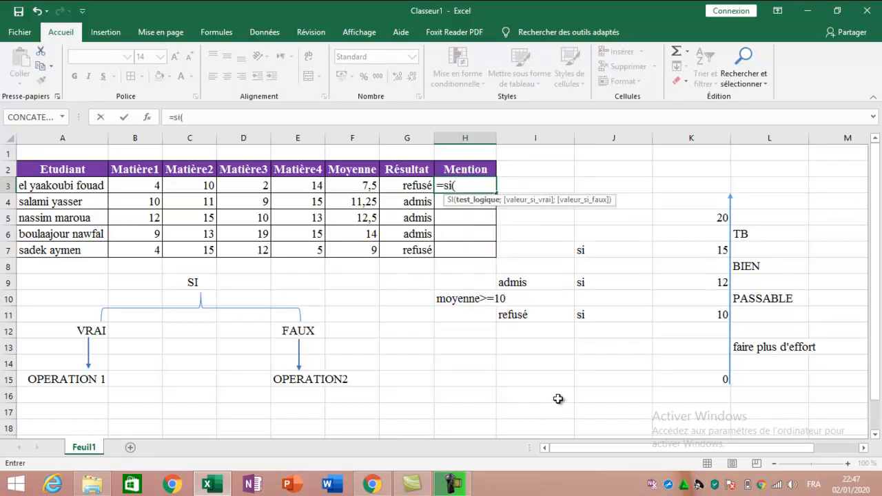
left_click(363, 185)
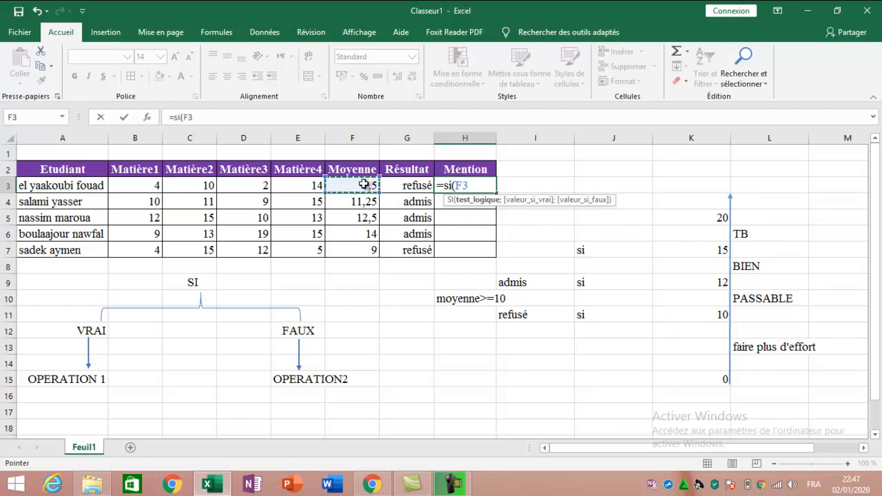
type(">=")
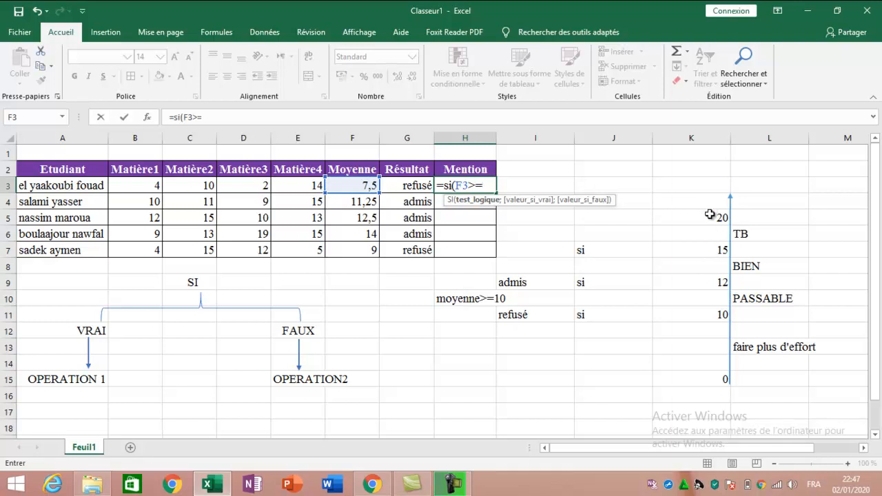
type("15;")
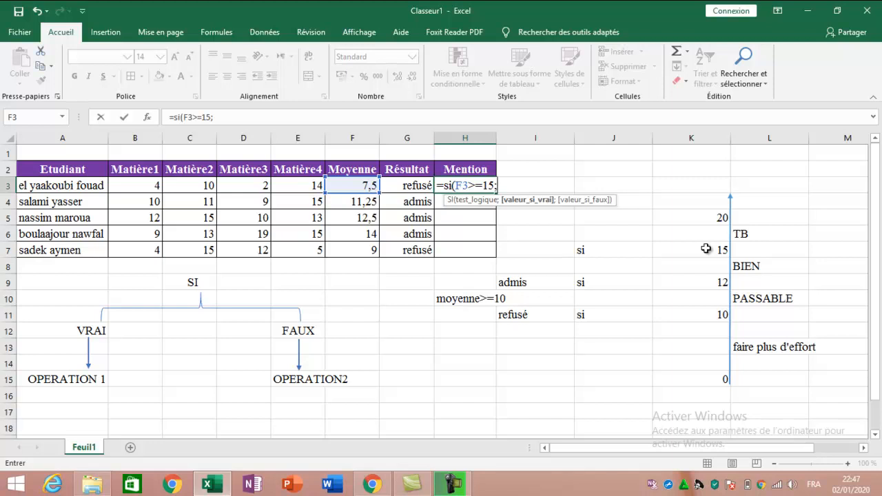
type(";")
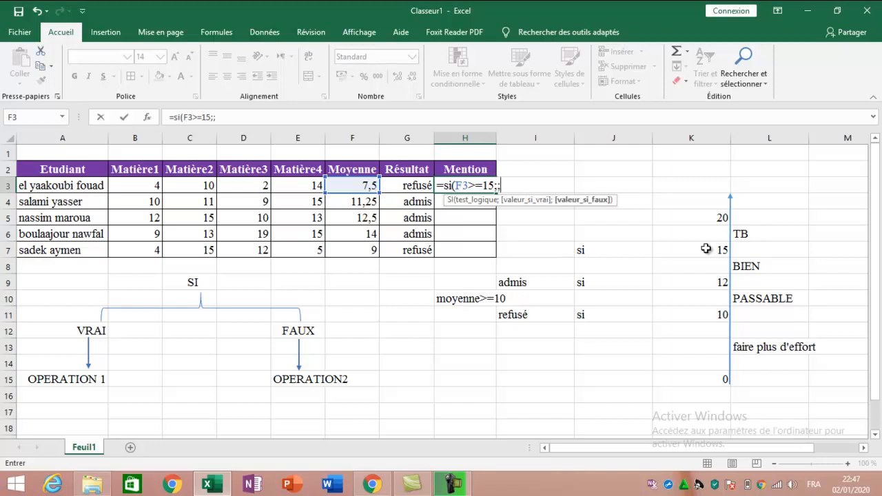
key("BackSpace")
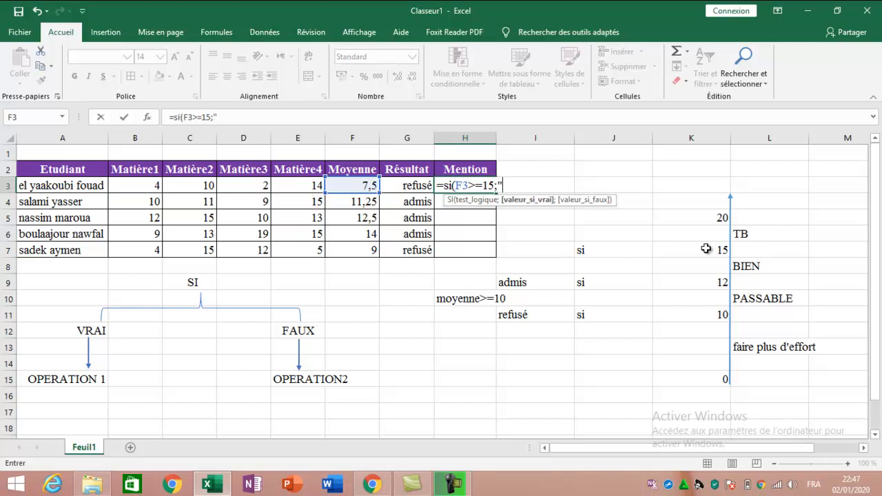
type("\"TB")
type(";")
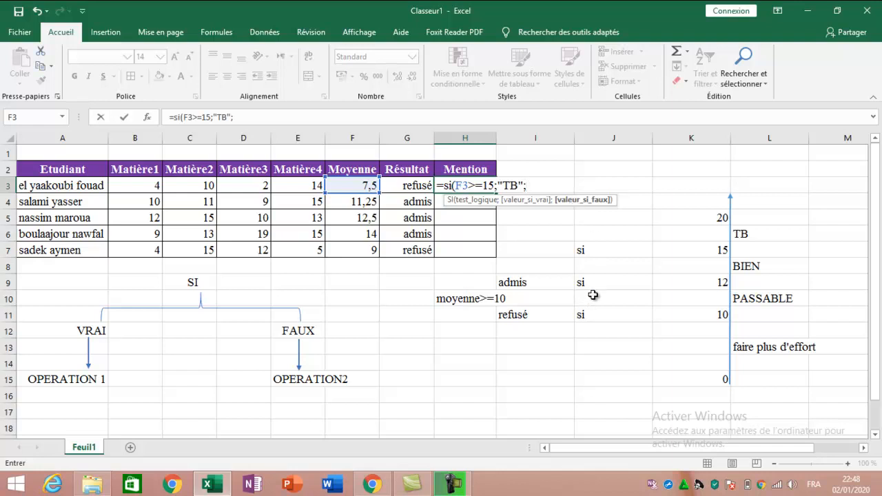
- Nest a second condition in the H3 formula as the value if false, si(F3>=12;"bien";
type("si(")
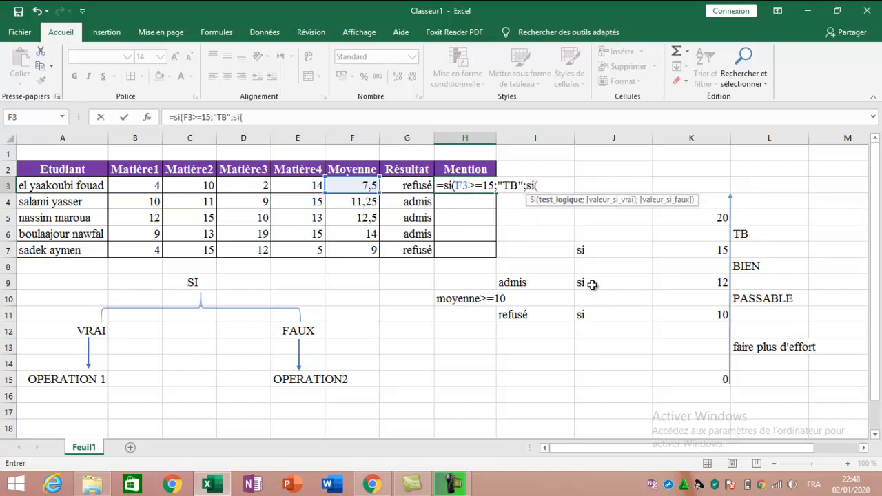
left_click(365, 184)
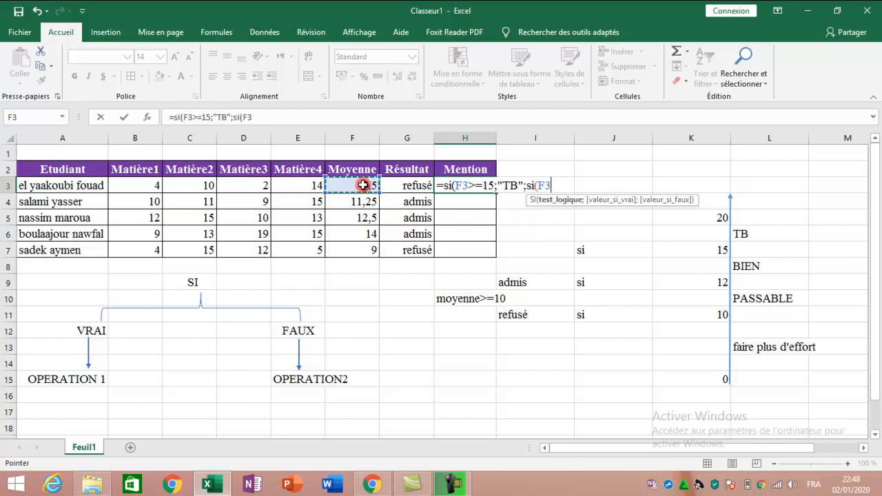
type(">=")
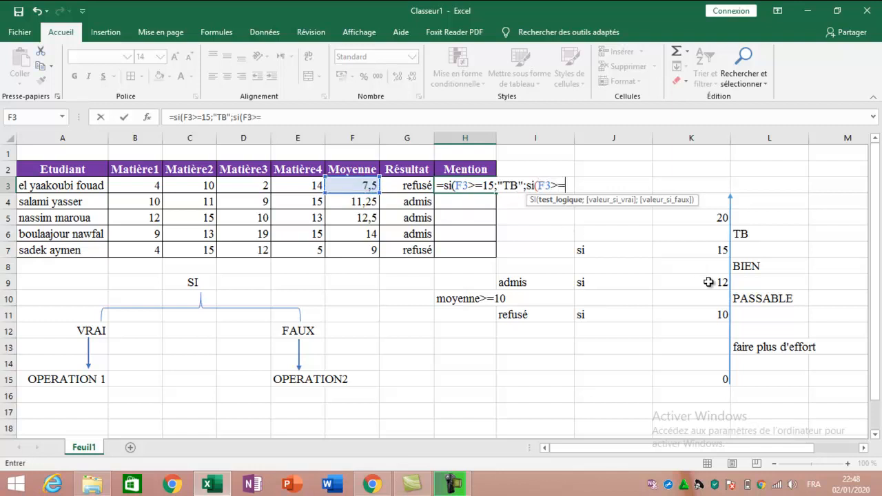
type("12;")
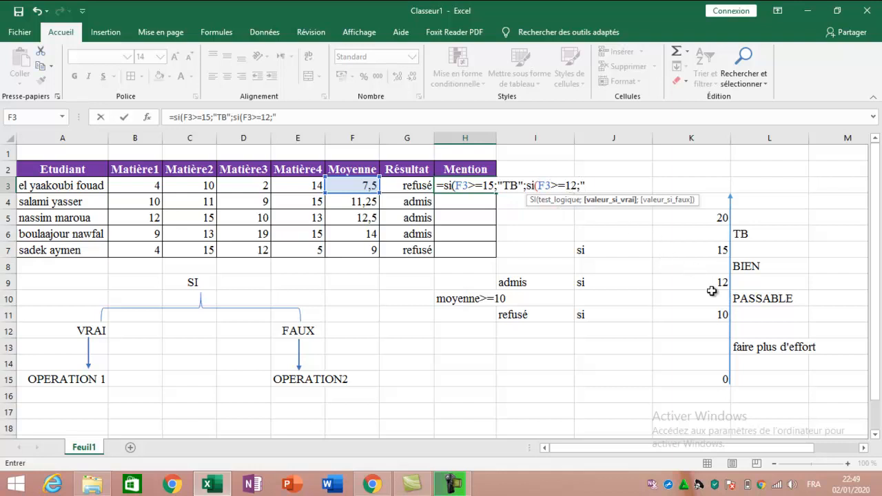
type("bien")
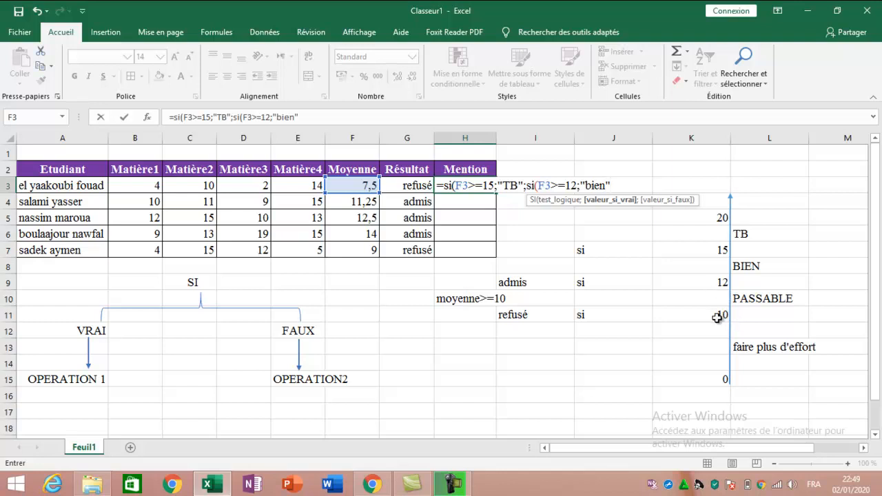
type(";")
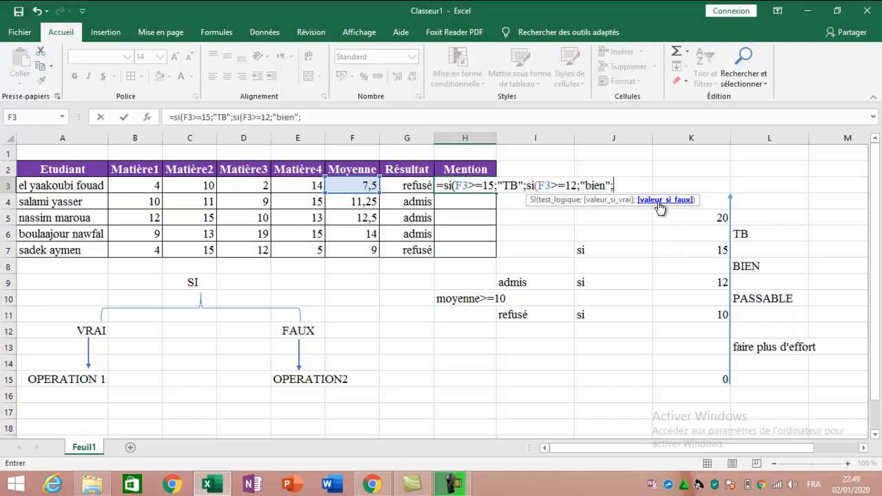
- Nest a third condition in the H3 formula as the value if false, si(F3>=10;"passable";
type("si(")
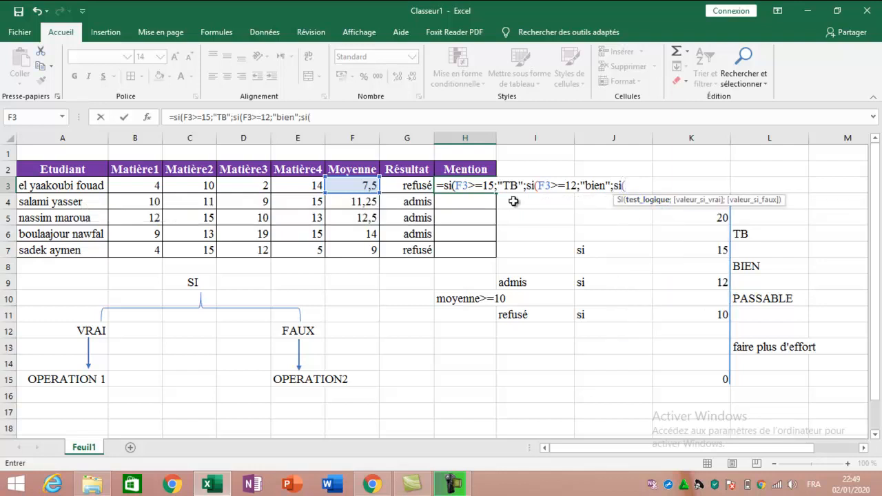
left_click(369, 185)
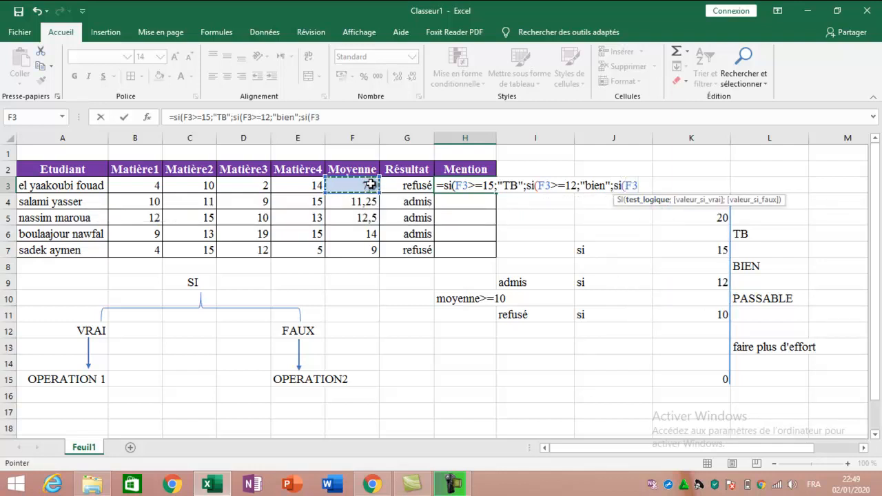
type(">=")
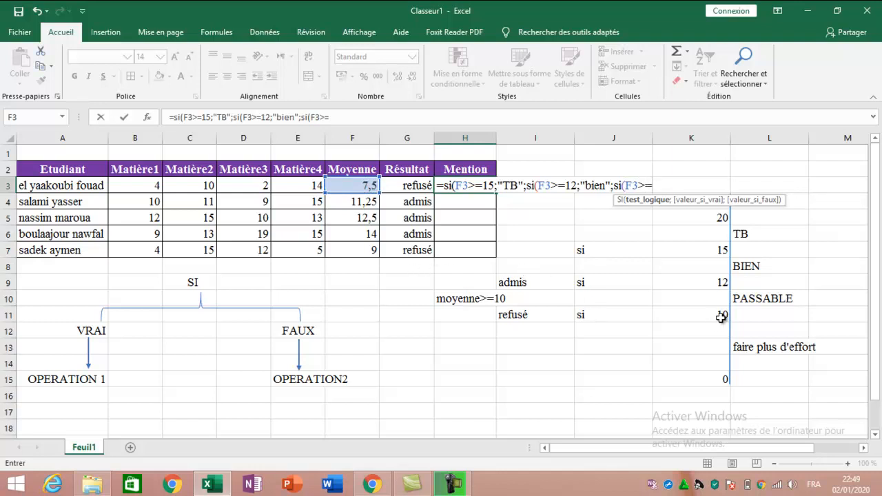
type("10")
type(";")
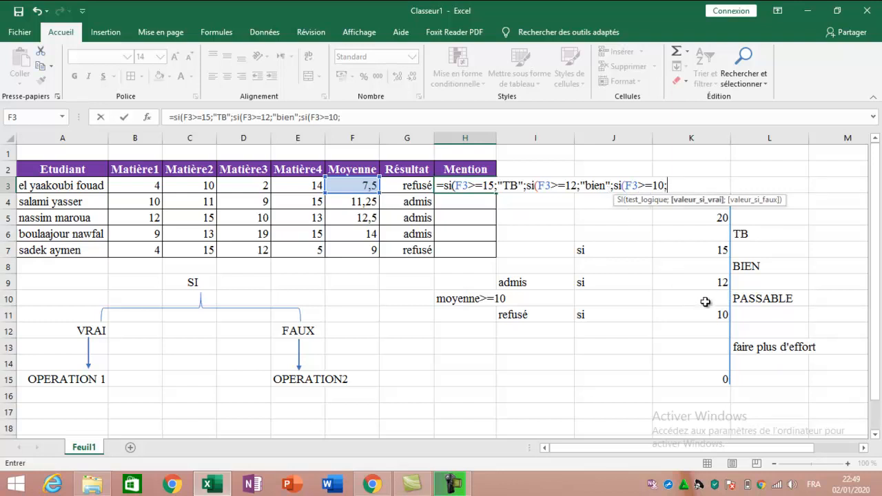
type("\"passable")
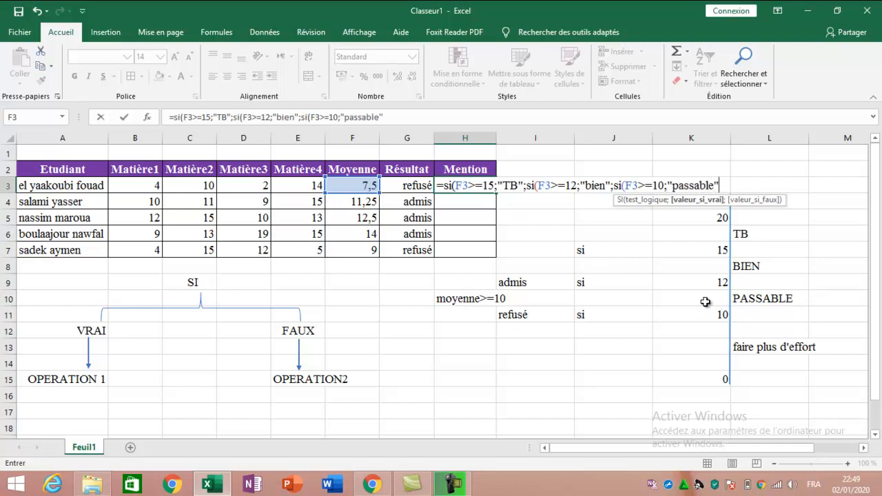
type("\";")
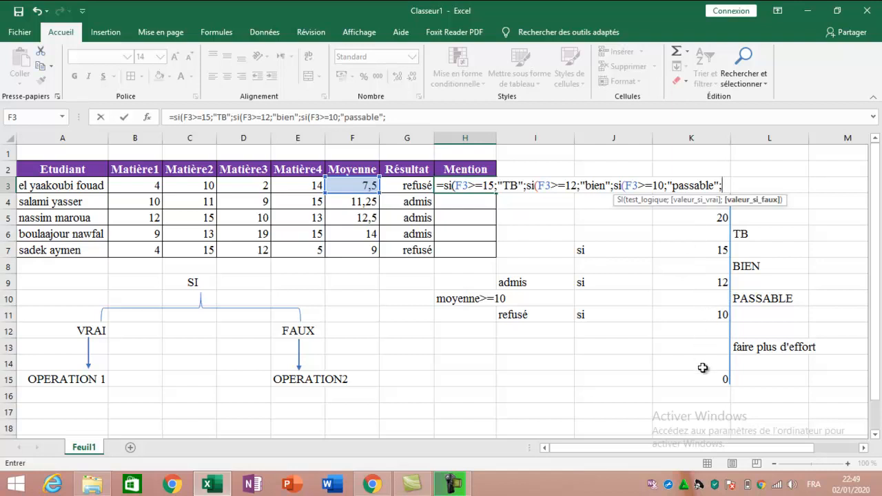
- Complete the H3 formula with "faire plus d'effort" as the final value if false, accept the proposed closing parentheses, and review the formula
type("\"")
type("faire pl")
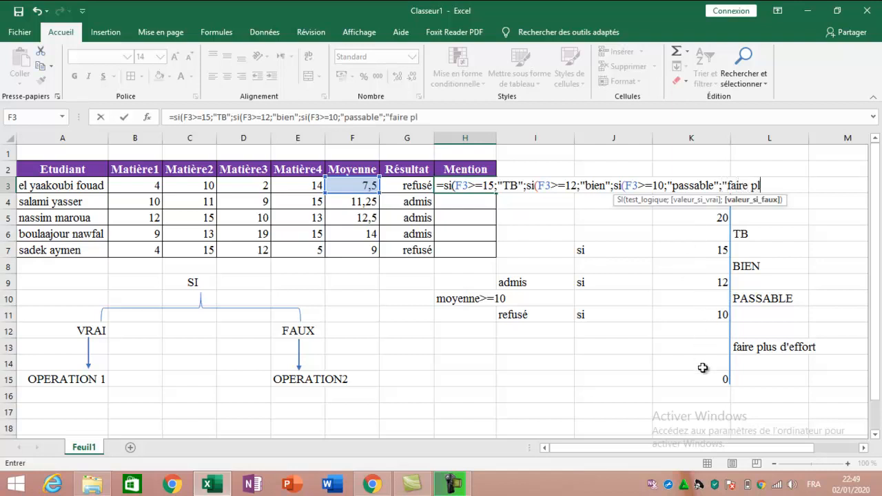
type("us d'effort")
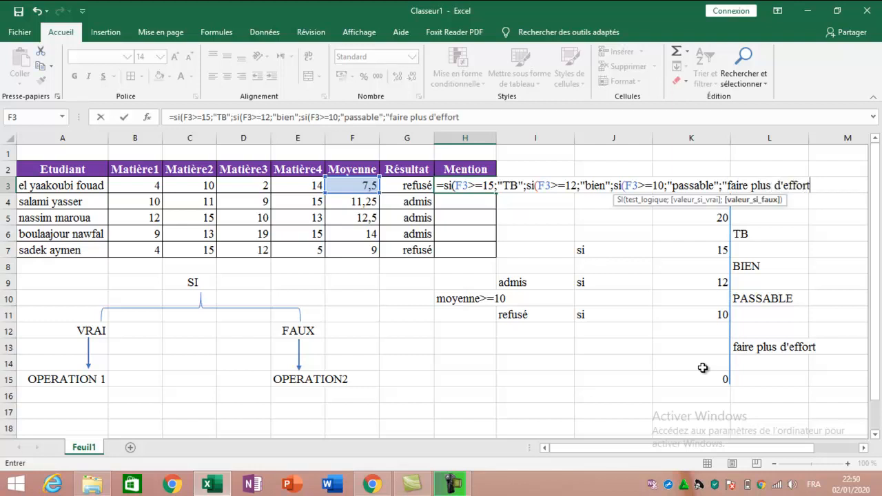
type("\")")
key("Return")
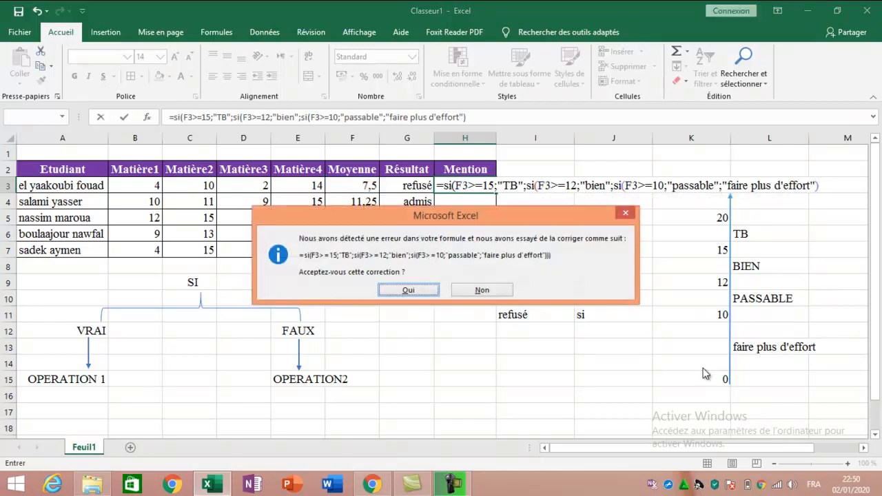
left_click(427, 290)
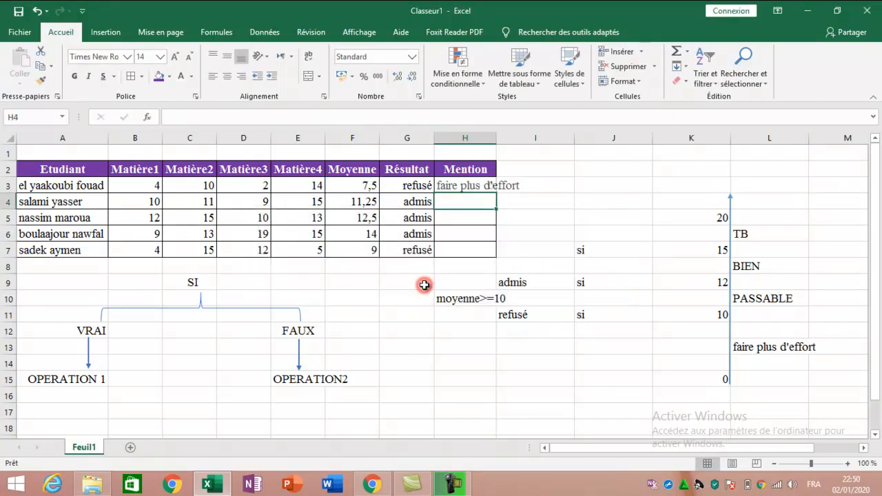
double_click(487, 178)
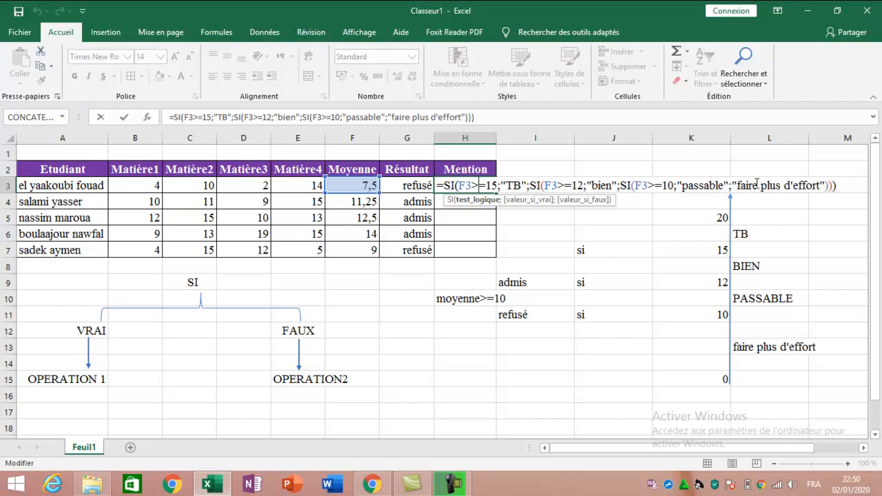
key("Return")
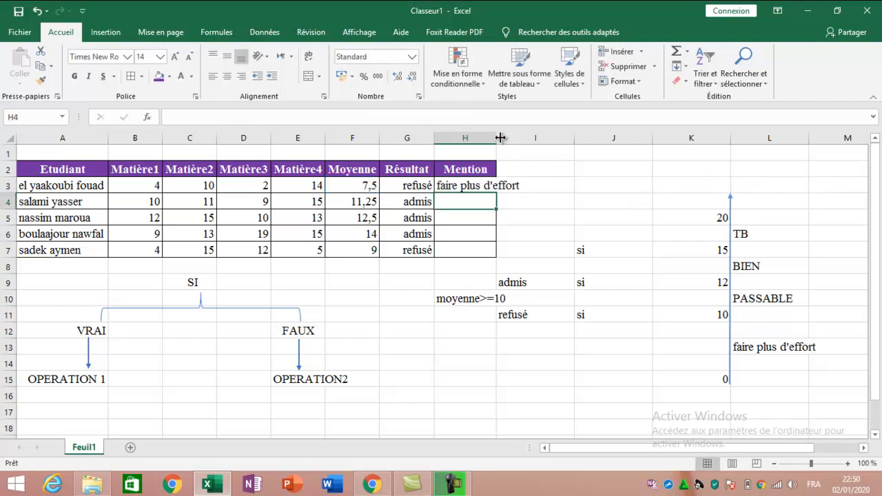
- Widen the Mention column to fit its text and copy the H3 formula down through H7
left_click_drag(500, 138, 523, 138)
left_click(518, 186)
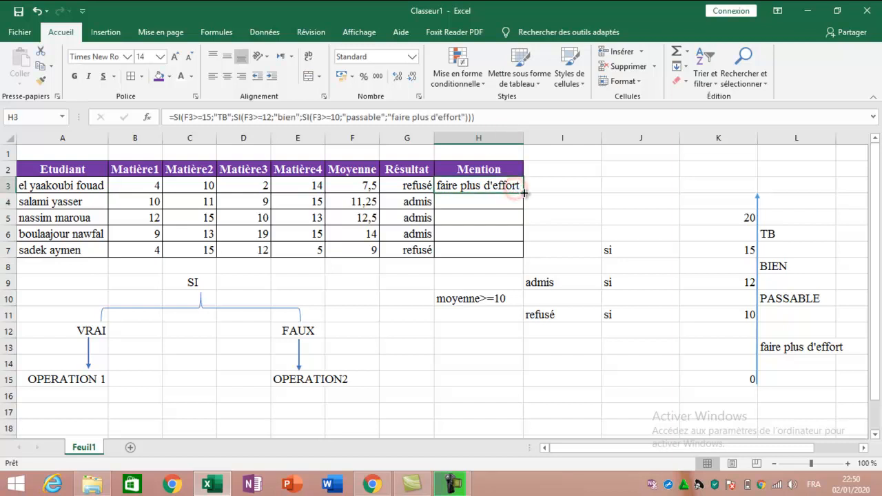
left_click_drag(525, 194, 526, 257)
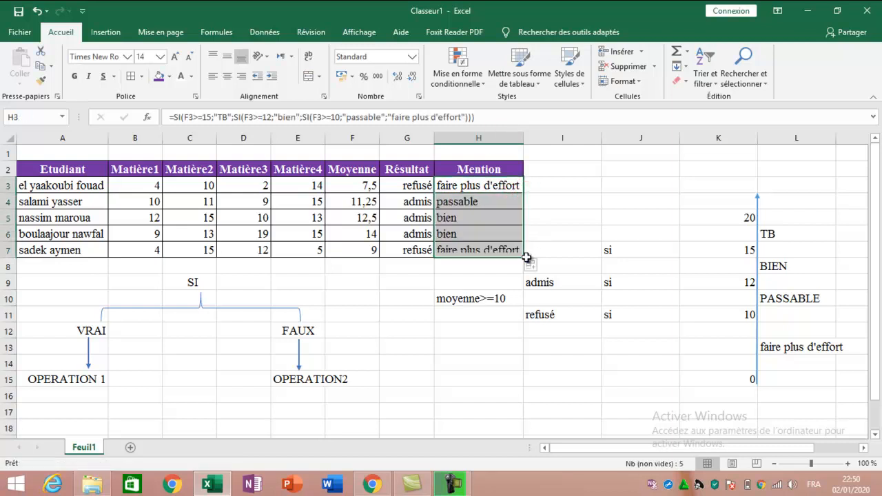
- Set the first student's Matière3 grade in D3 to 19 and open the Mention formula in H3
left_click(254, 187)
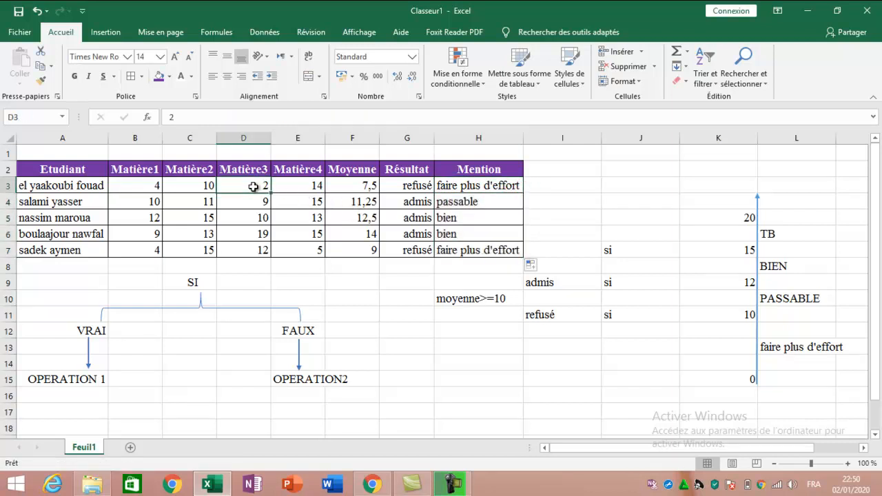
type("1")
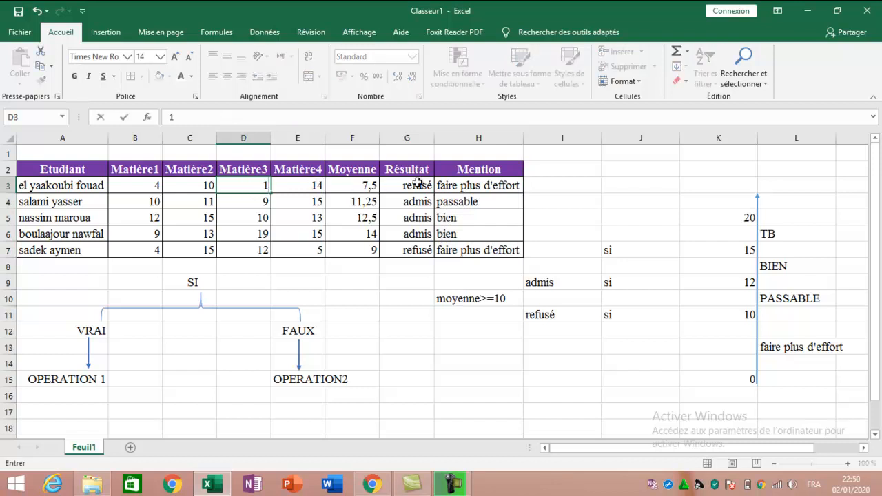
type("9")
key("Return")
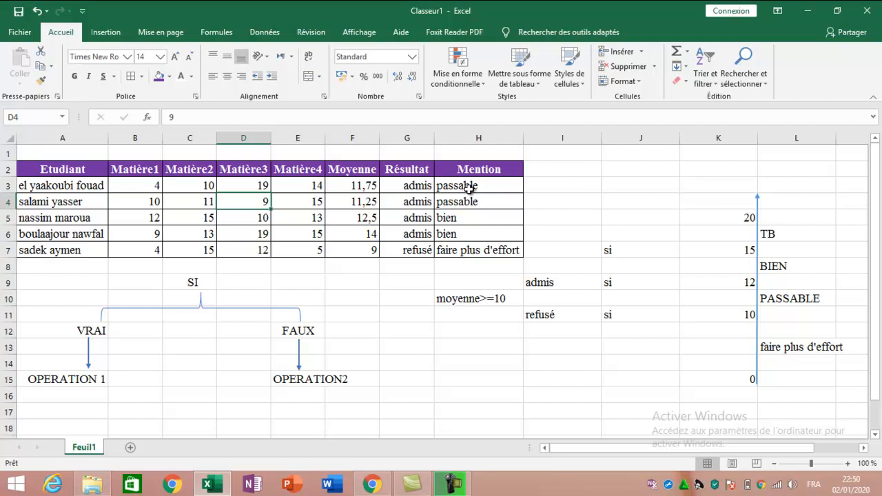
double_click(466, 191)
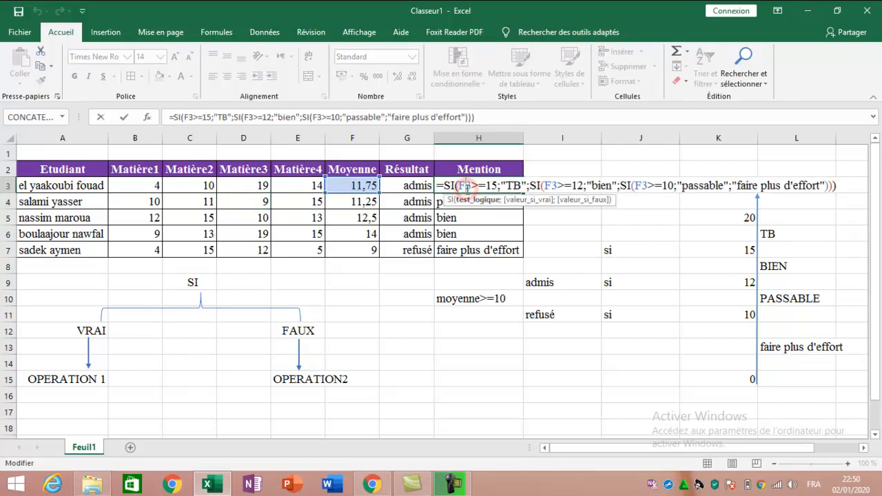